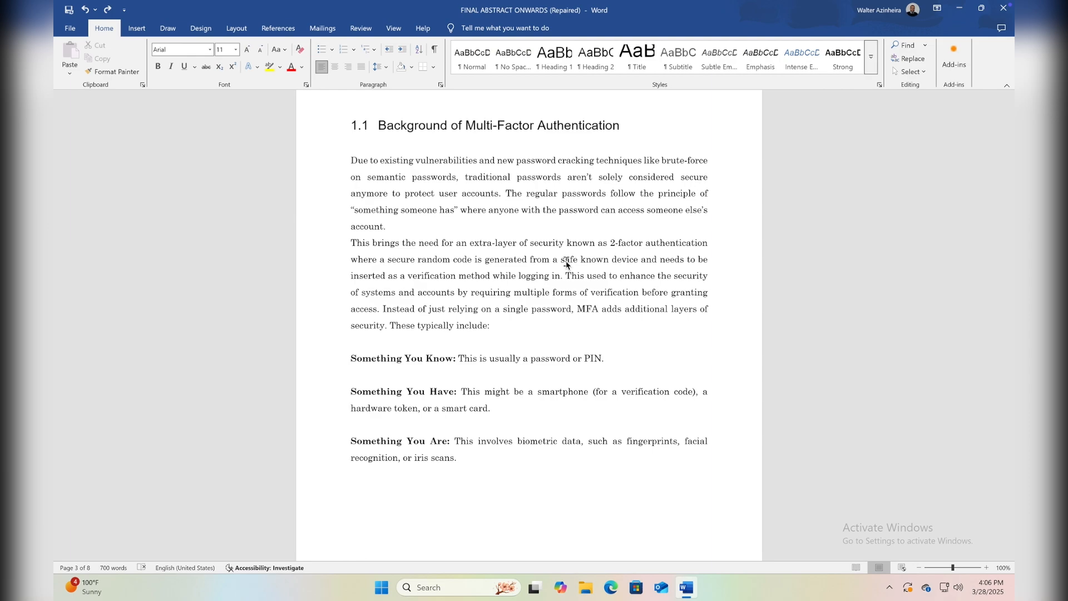
Look through the whole document, examining the cover page, the blank second page and the section headings up to the end of the Literature Review.
{"action": "scroll", "coordinate": [567, 264], "scroll_direction": "up", "scroll_amount": 1}
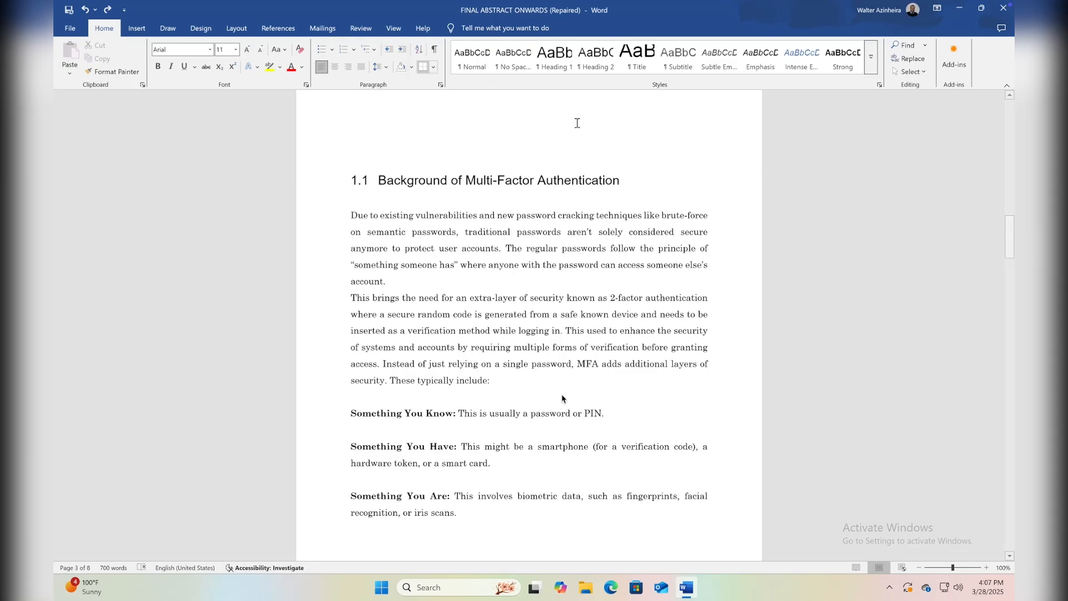
{"action": "scroll", "coordinate": [618, 343], "scroll_direction": "down", "scroll_amount": 3}
{"action": "scroll", "coordinate": [617, 342], "scroll_direction": "up", "scroll_amount": 1}
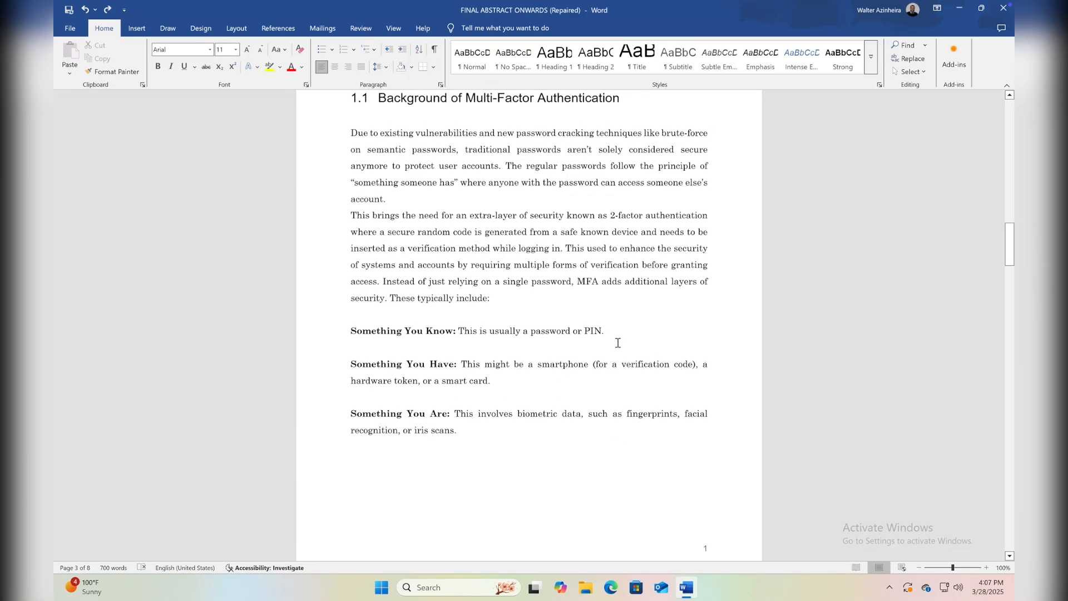
{"action": "scroll", "coordinate": [617, 343], "scroll_direction": "up", "scroll_amount": 10}
{"action": "scroll", "coordinate": [618, 342], "scroll_direction": "down", "scroll_amount": 8}
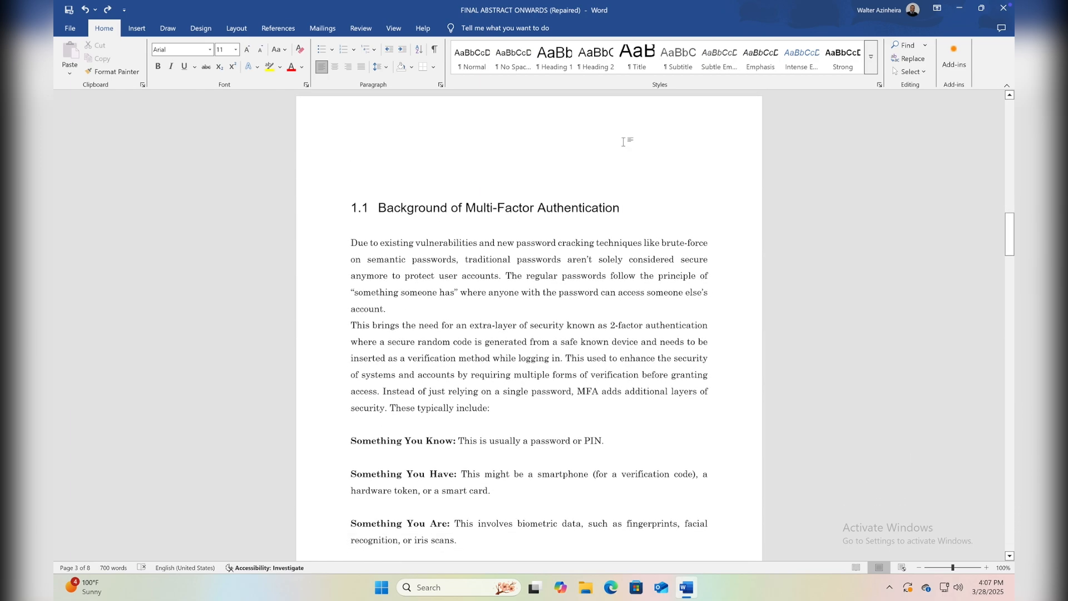
{"action": "scroll", "coordinate": [521, 281], "scroll_direction": "up", "scroll_amount": 20}
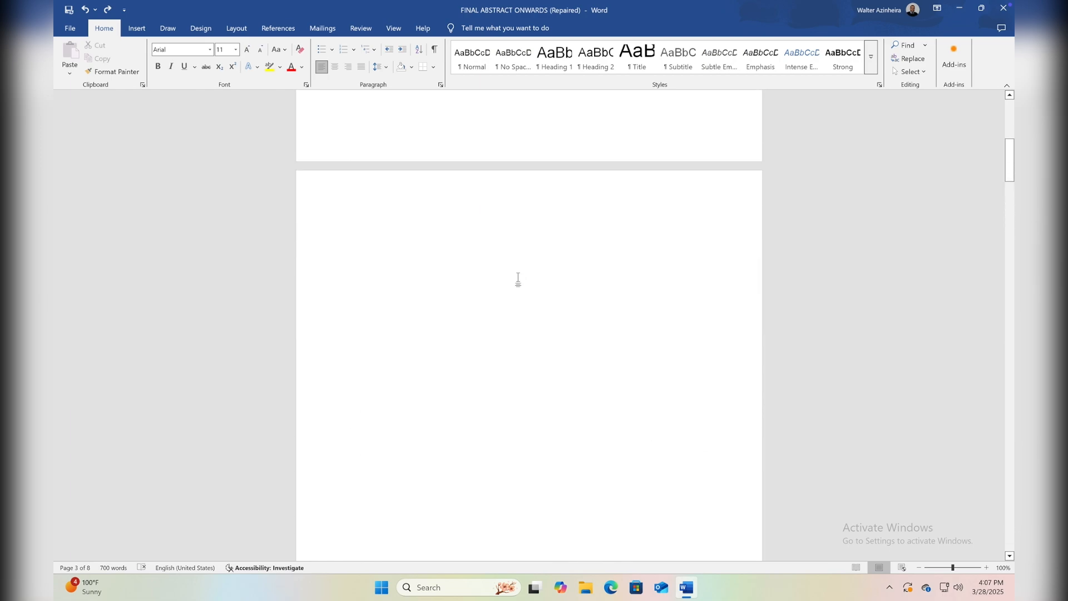
{"action": "scroll", "coordinate": [518, 278], "scroll_direction": "up", "scroll_amount": 20}
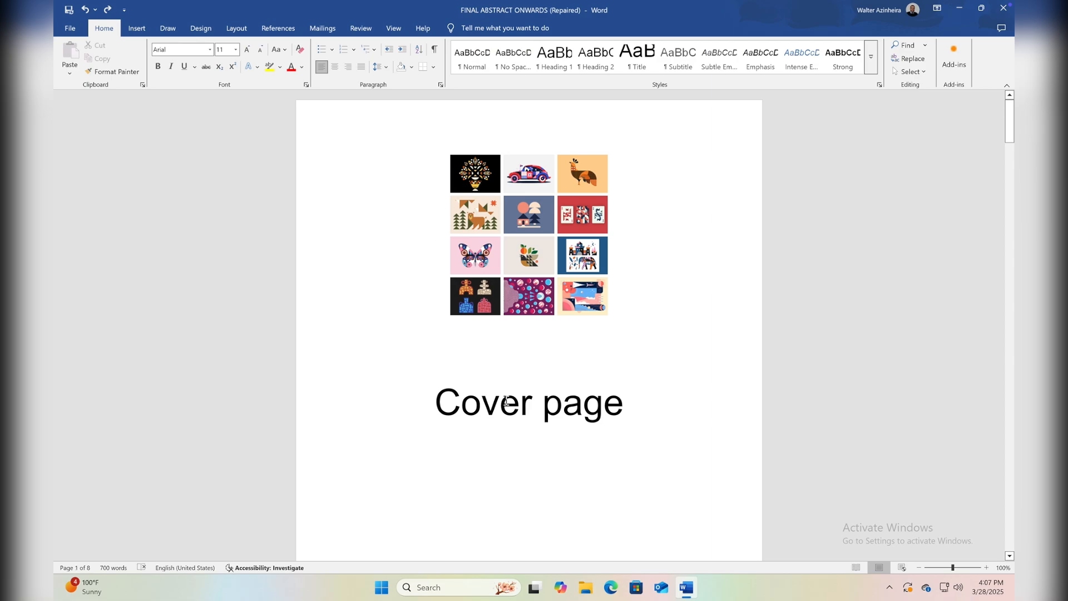
{"action": "scroll", "coordinate": [506, 320], "scroll_direction": "down", "scroll_amount": 12}
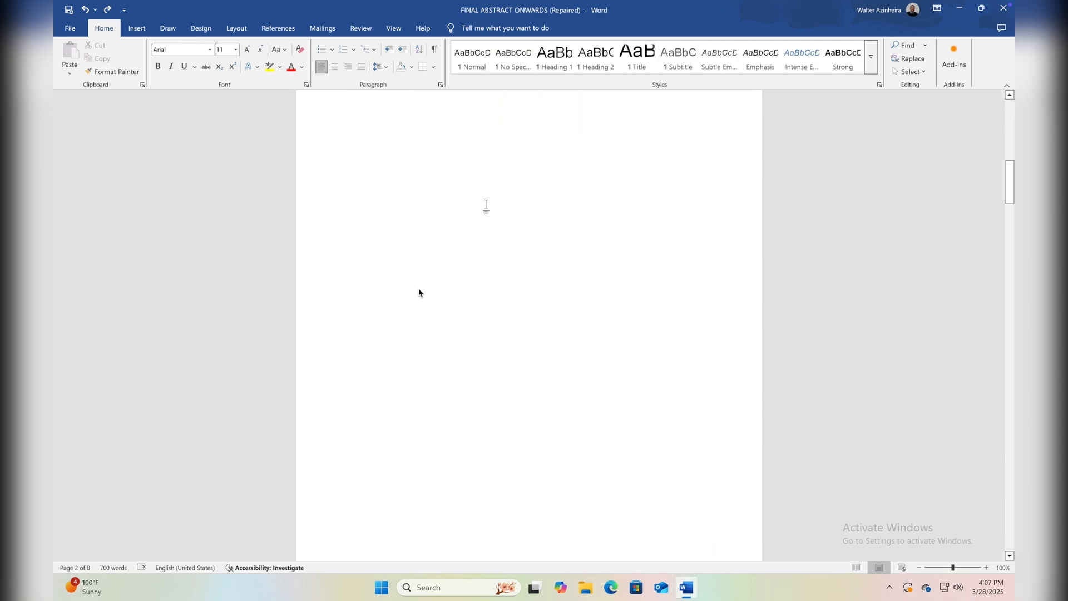
{"action": "scroll", "coordinate": [431, 317], "scroll_direction": "down", "scroll_amount": 3}
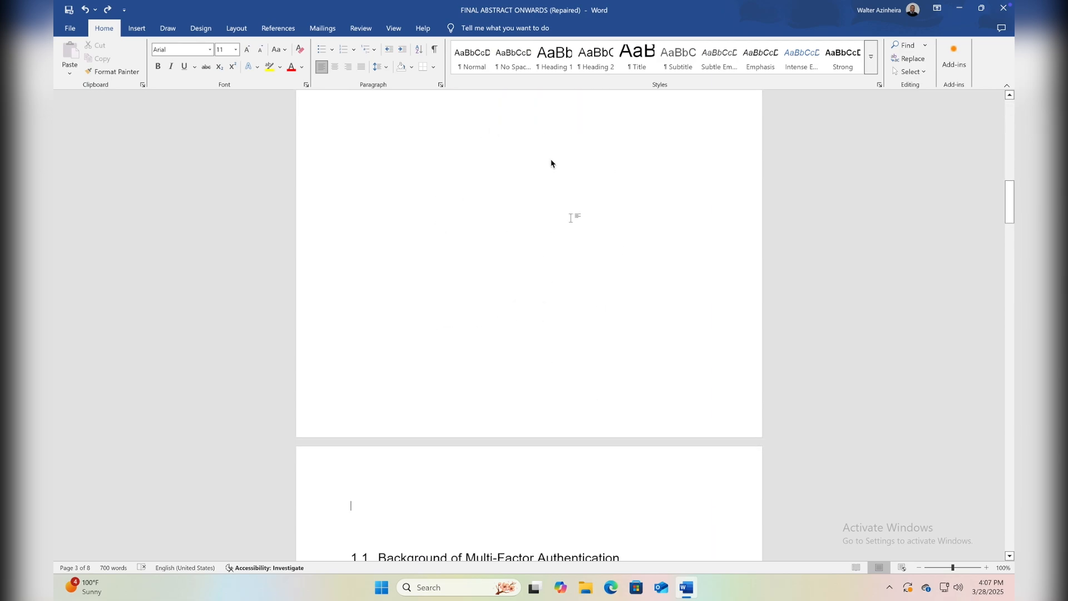
{"action": "scroll", "coordinate": [484, 208], "scroll_direction": "down", "scroll_amount": 10}
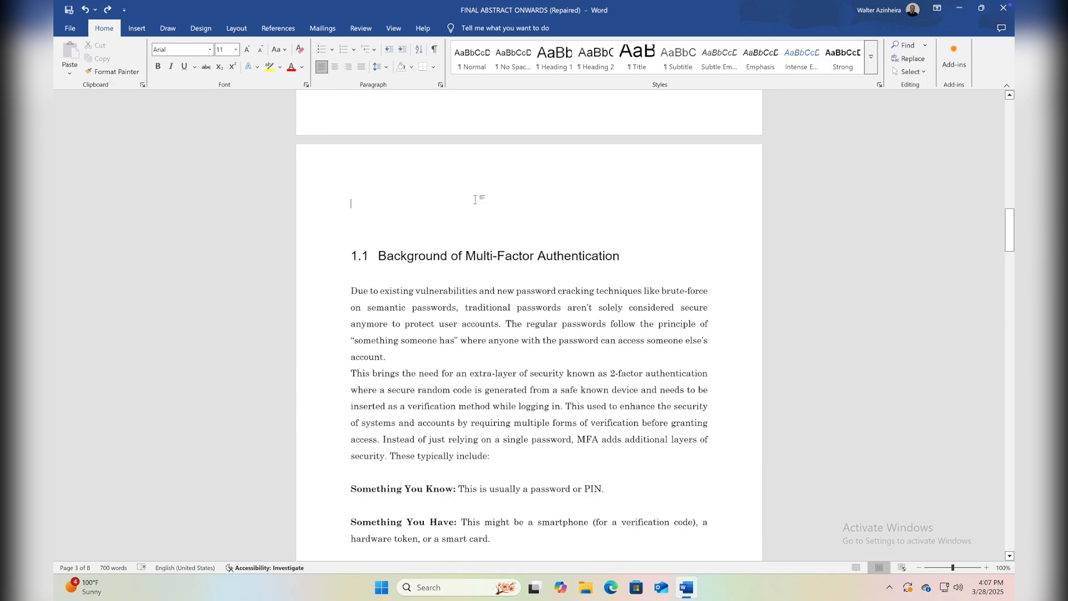
{"action": "scroll", "coordinate": [500, 218], "scroll_direction": "down", "scroll_amount": 15}
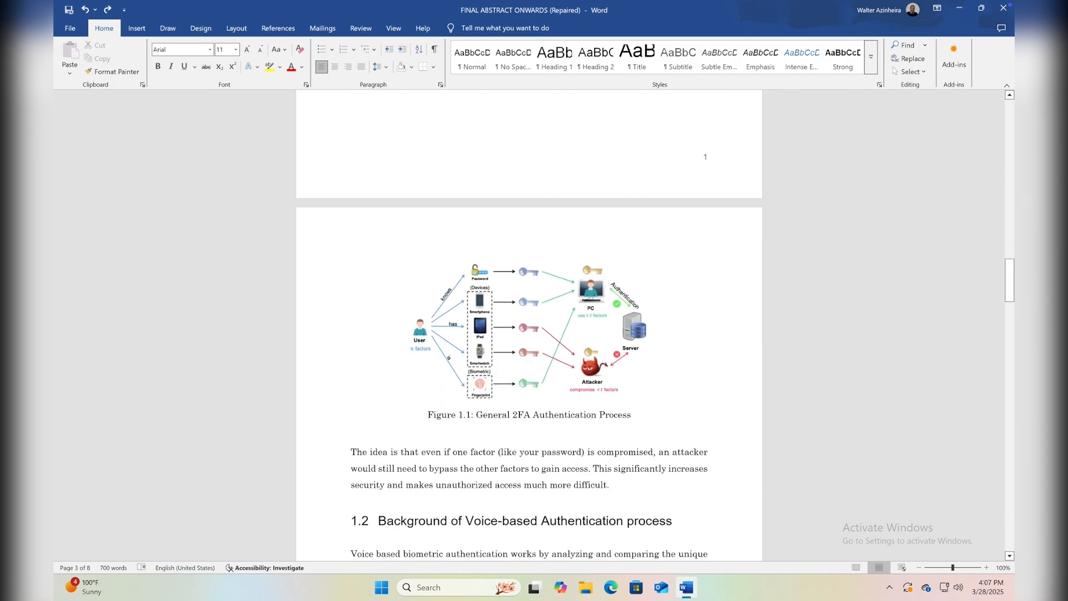
{"action": "scroll", "coordinate": [450, 298], "scroll_direction": "down", "scroll_amount": 15}
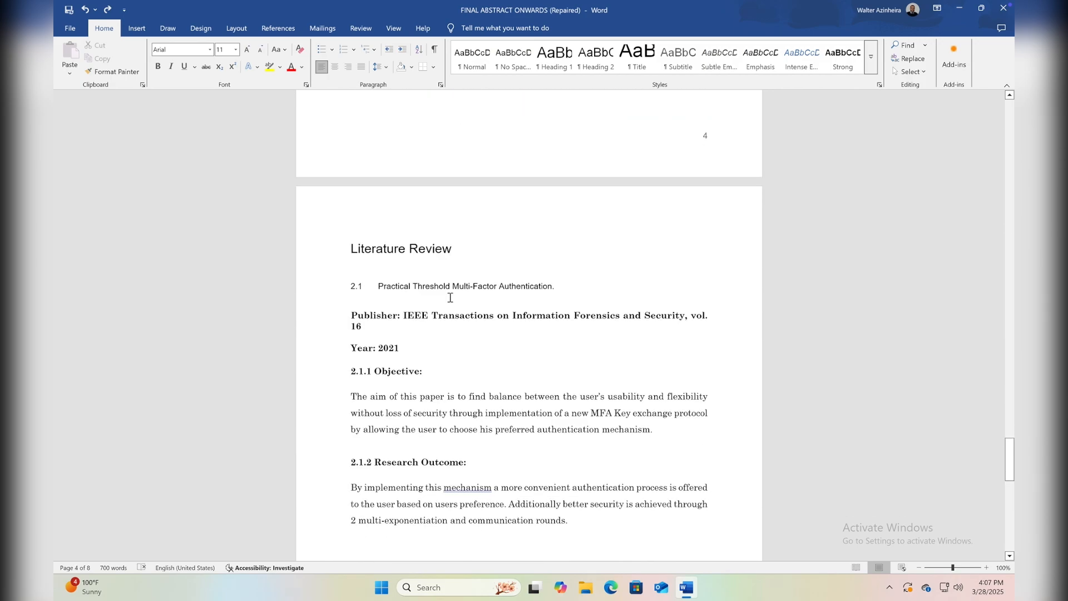
{"action": "scroll", "coordinate": [450, 299], "scroll_direction": "down", "scroll_amount": 1}
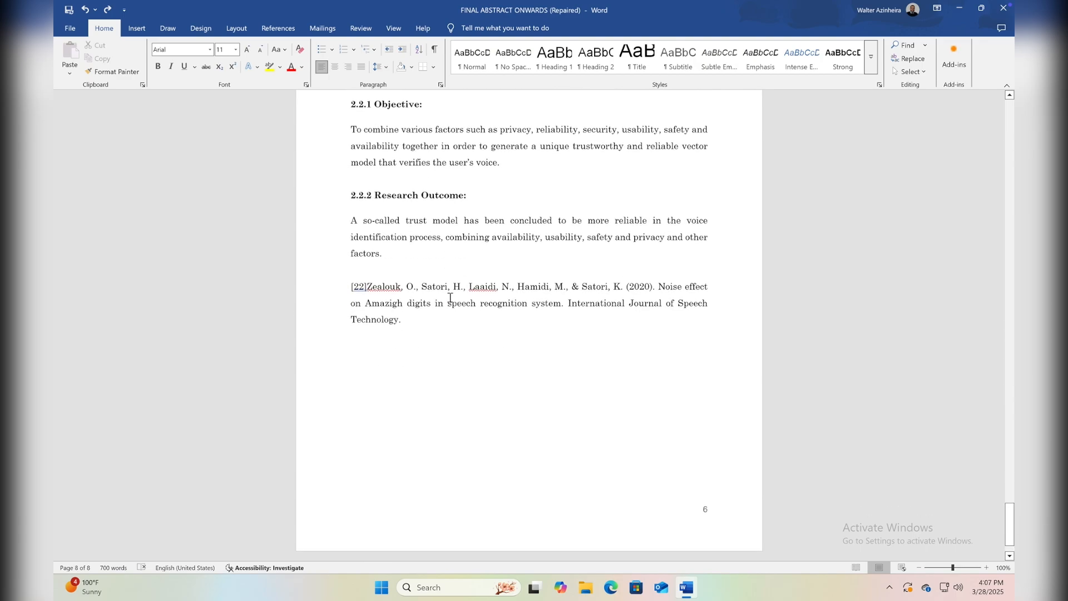
{"action": "scroll", "coordinate": [451, 298], "scroll_direction": "up", "scroll_amount": 20}
{"action": "scroll", "coordinate": [450, 299], "scroll_direction": "up", "scroll_amount": 20}
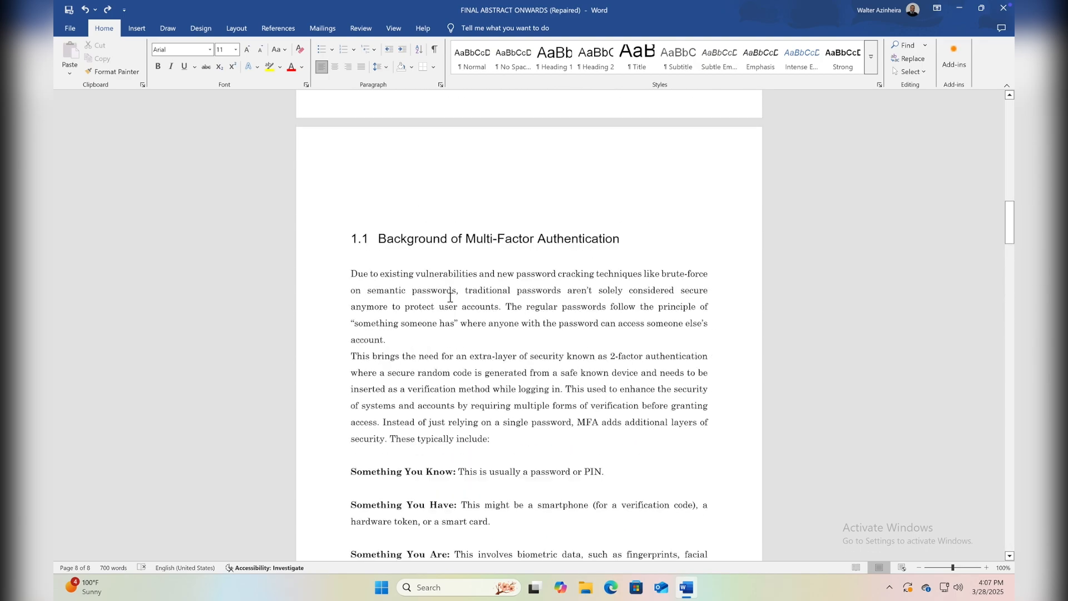
{"action": "scroll", "coordinate": [529, 351], "scroll_direction": "down", "scroll_amount": 15}
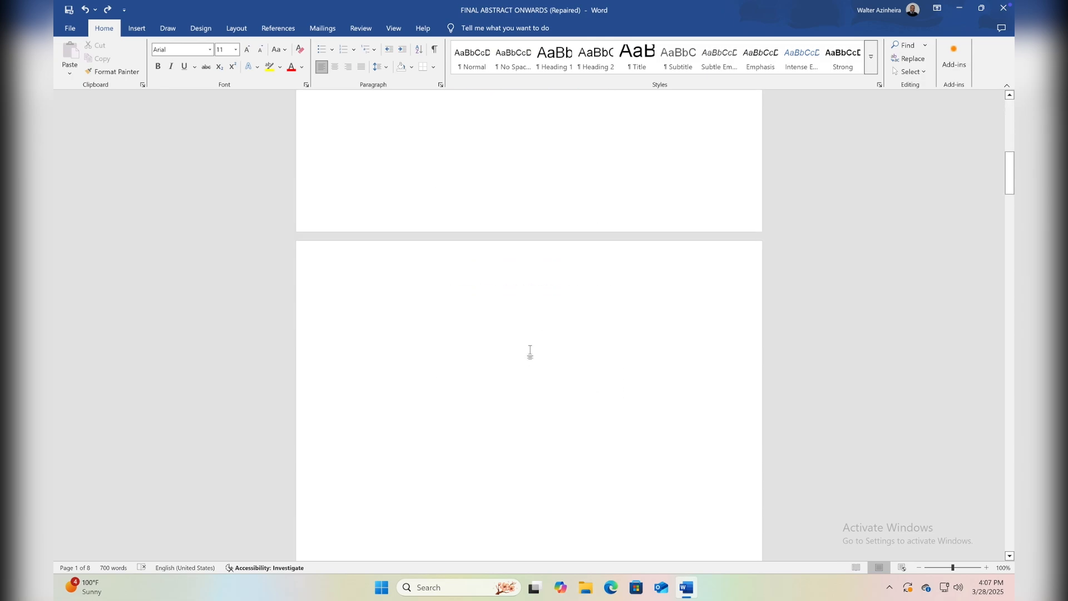
{"action": "scroll", "coordinate": [523, 270], "scroll_direction": "down", "scroll_amount": 4}
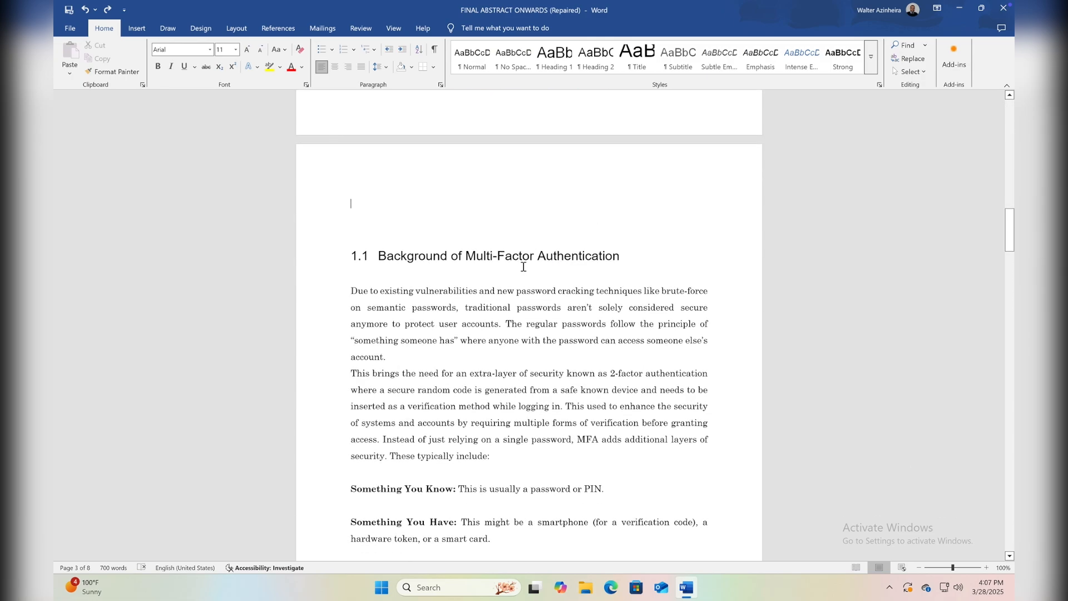
{"action": "scroll", "coordinate": [528, 285], "scroll_direction": "up", "scroll_amount": 18}
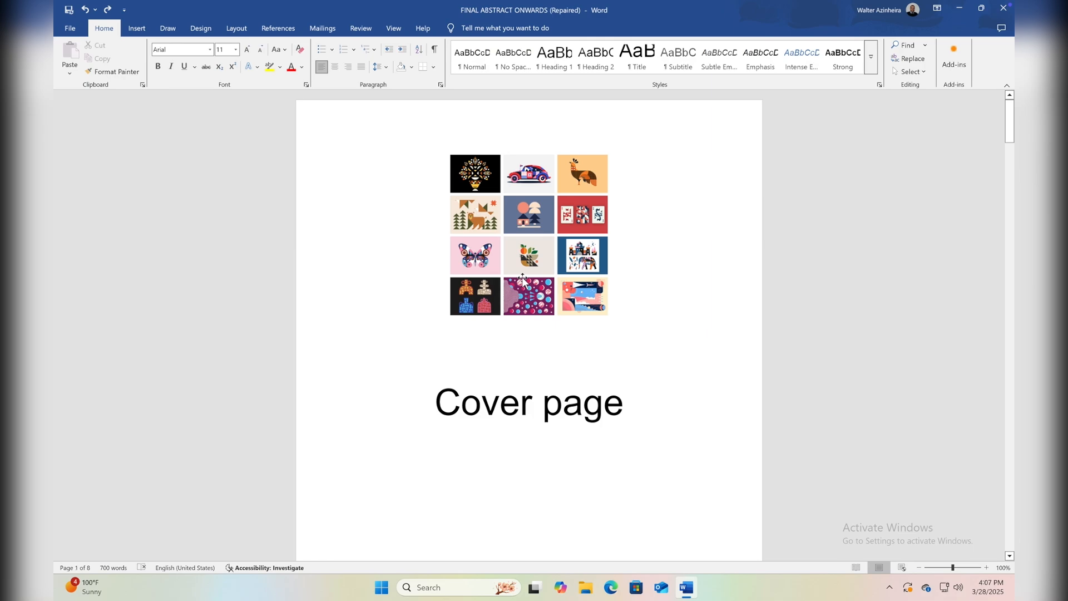
Insert the built-in Automatic Table 1 table of contents on the blank page after the cover page.
{"action": "scroll", "coordinate": [523, 281], "scroll_direction": "down", "scroll_amount": 9}
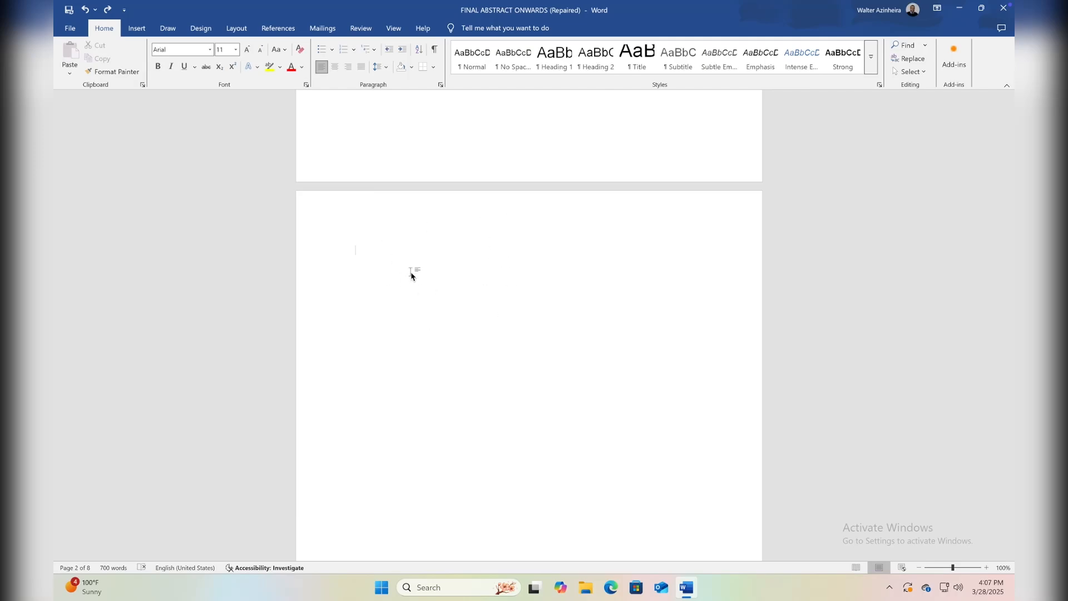
{"action": "left_click", "coordinate": [278, 29]}
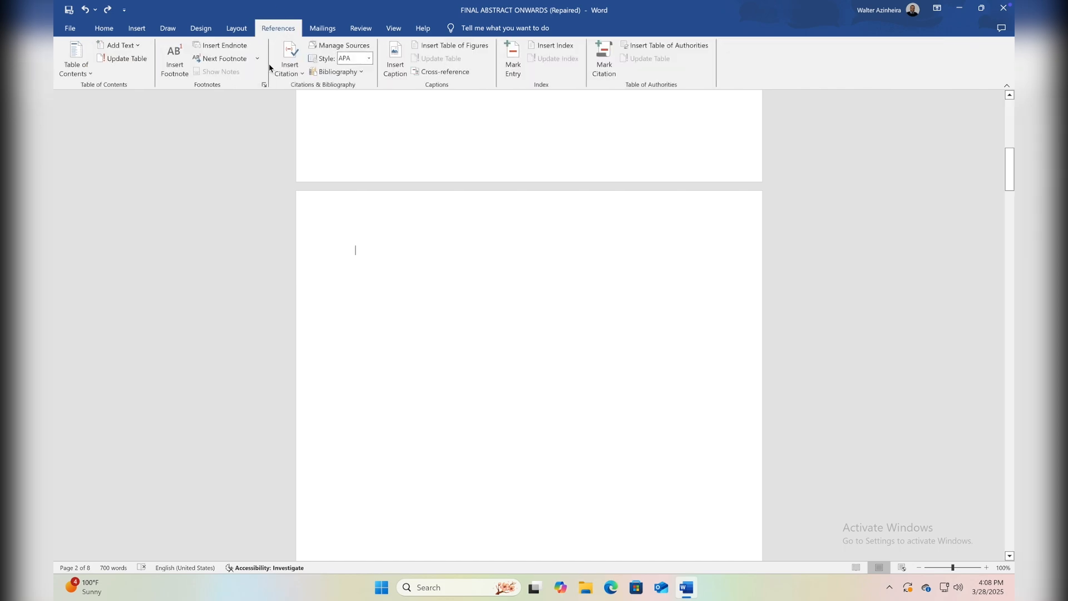
{"action": "left_click", "coordinate": [83, 71]}
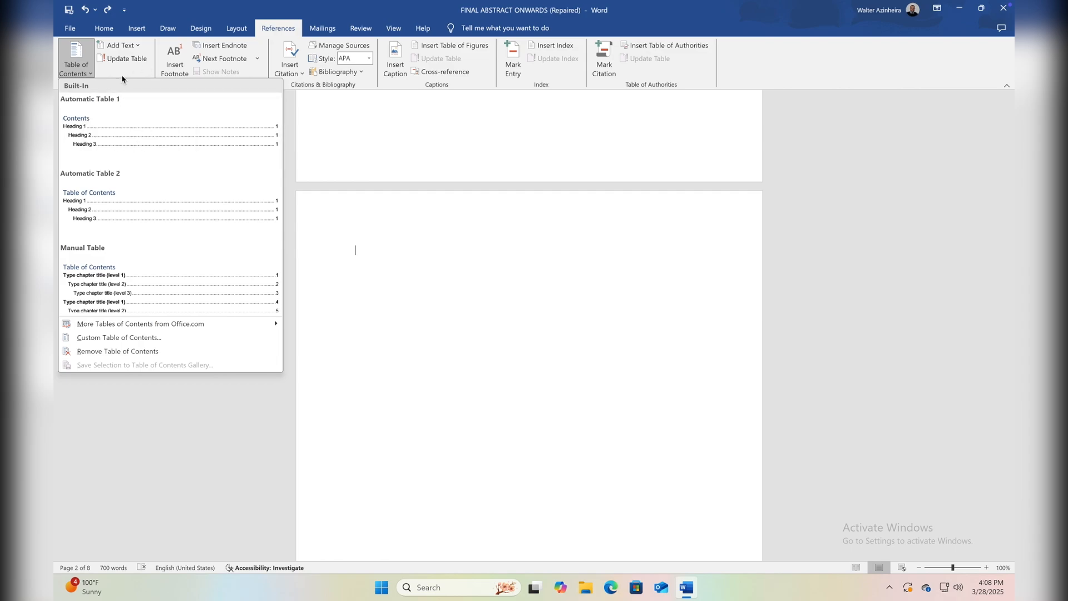
{"action": "left_click", "coordinate": [108, 124]}
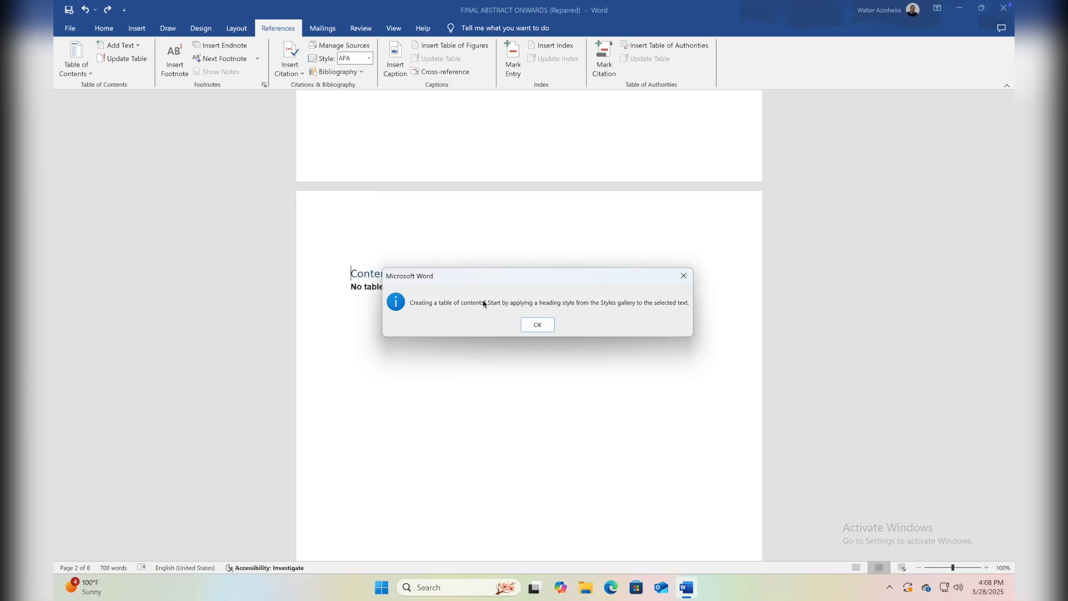
{"action": "left_click", "coordinate": [540, 328]}
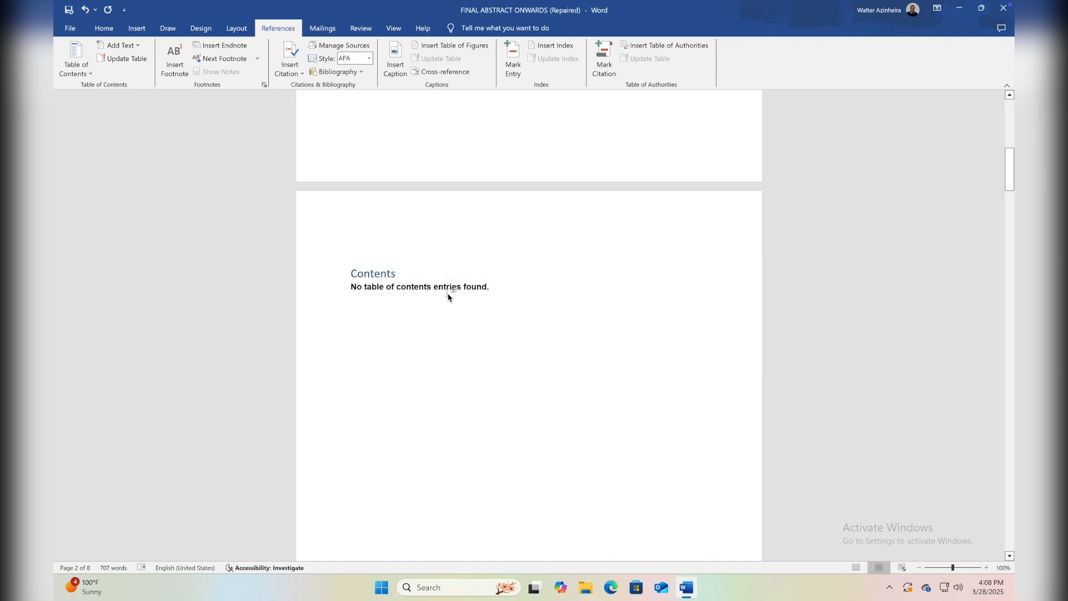
{"action": "left_click", "coordinate": [413, 275]}
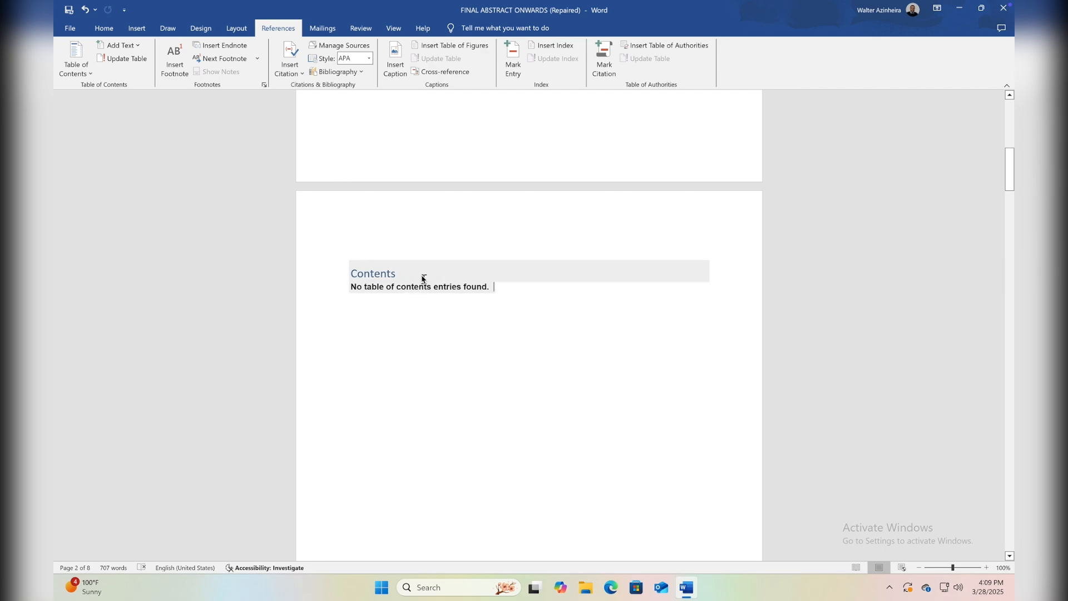
{"action": "left_click", "coordinate": [389, 281]}
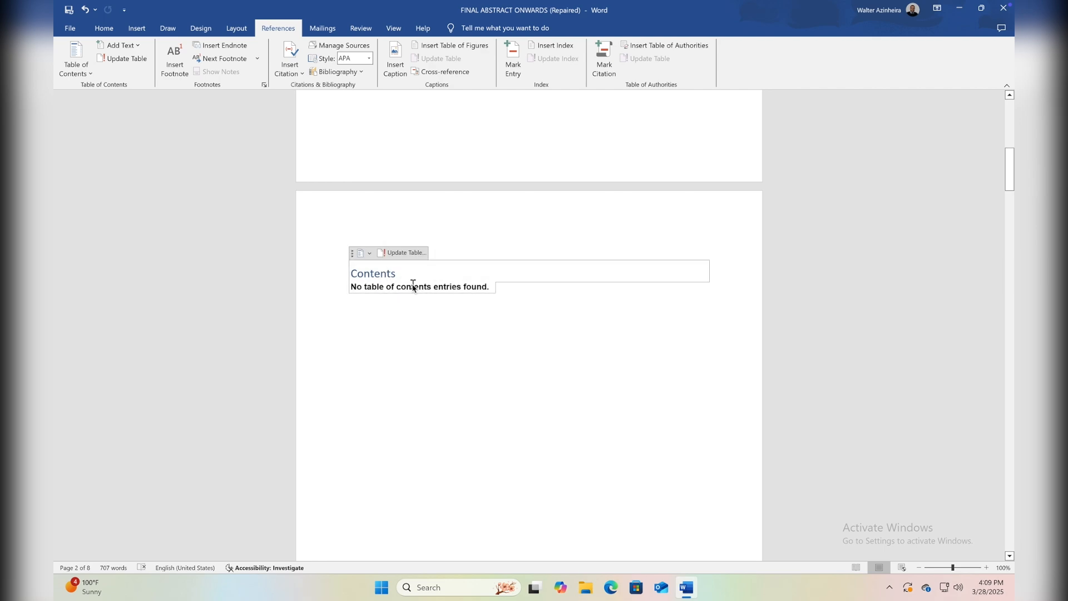
Apply the Heading 1 style to the section title "1.1 Background of Multi-Factor Authentication".
{"action": "scroll", "coordinate": [413, 284], "scroll_direction": "down", "scroll_amount": 15}
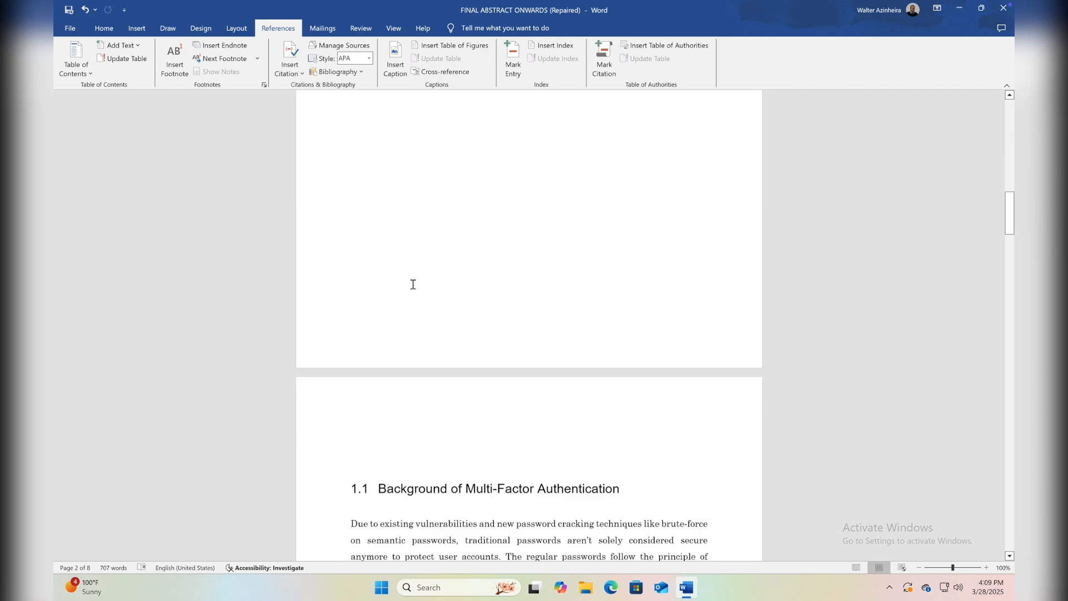
{"action": "scroll", "coordinate": [413, 284], "scroll_direction": "up", "scroll_amount": 3}
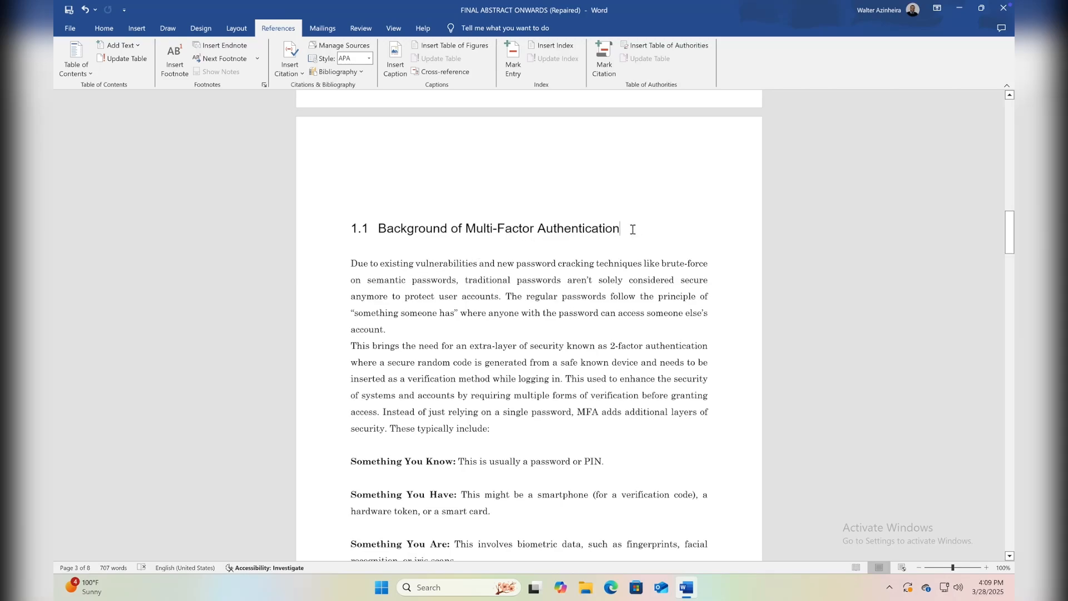
{"action": "left_click_drag", "start_coordinate": [634, 225], "coordinate": [345, 231]}
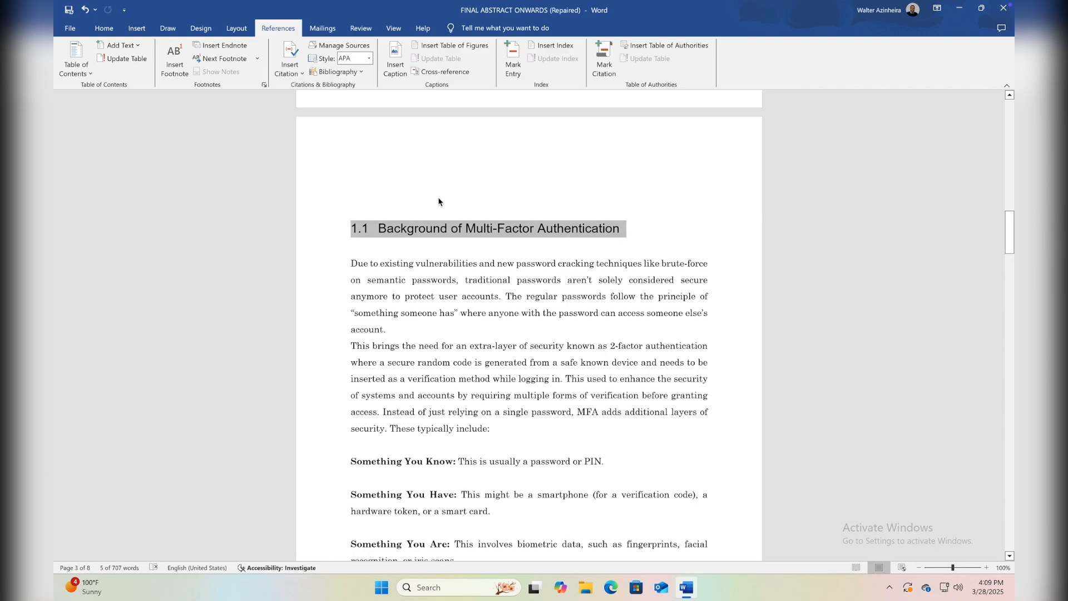
{"action": "left_click", "coordinate": [101, 29]}
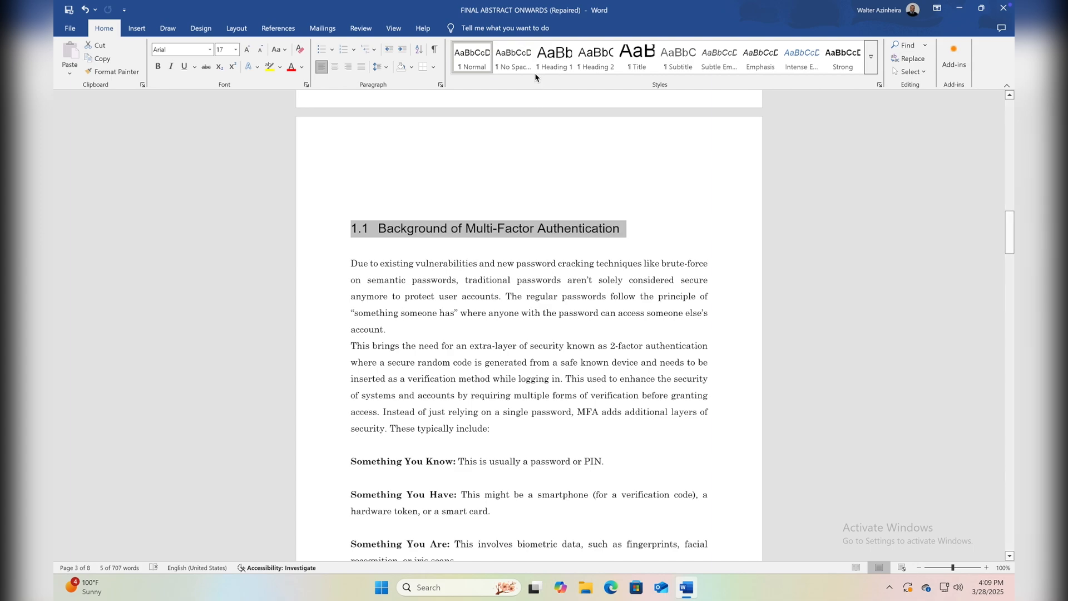
{"action": "left_click", "coordinate": [554, 75]}
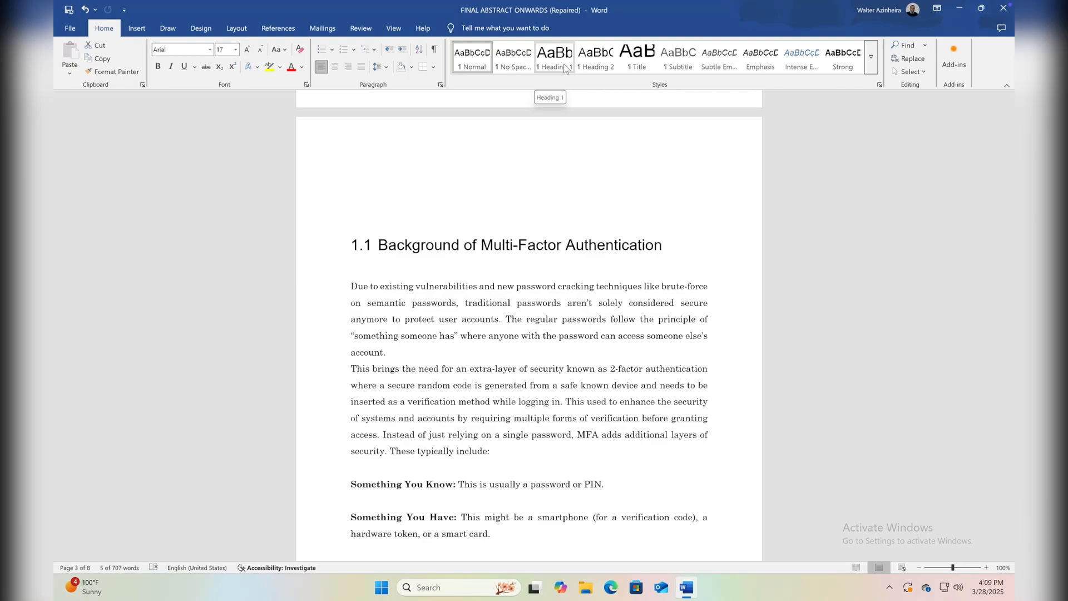
{"action": "left_click", "coordinate": [564, 67]}
{"action": "left_click", "coordinate": [581, 249]}
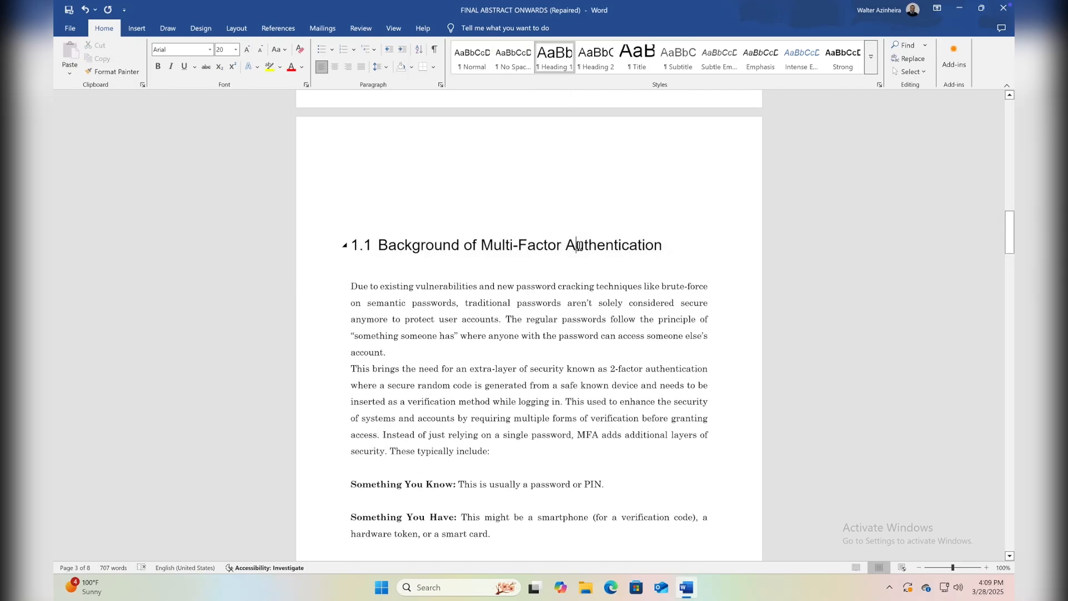
Update the table of contents on the second page to include the newly styled heading.
{"action": "scroll", "coordinate": [533, 256], "scroll_direction": "up", "scroll_amount": 1}
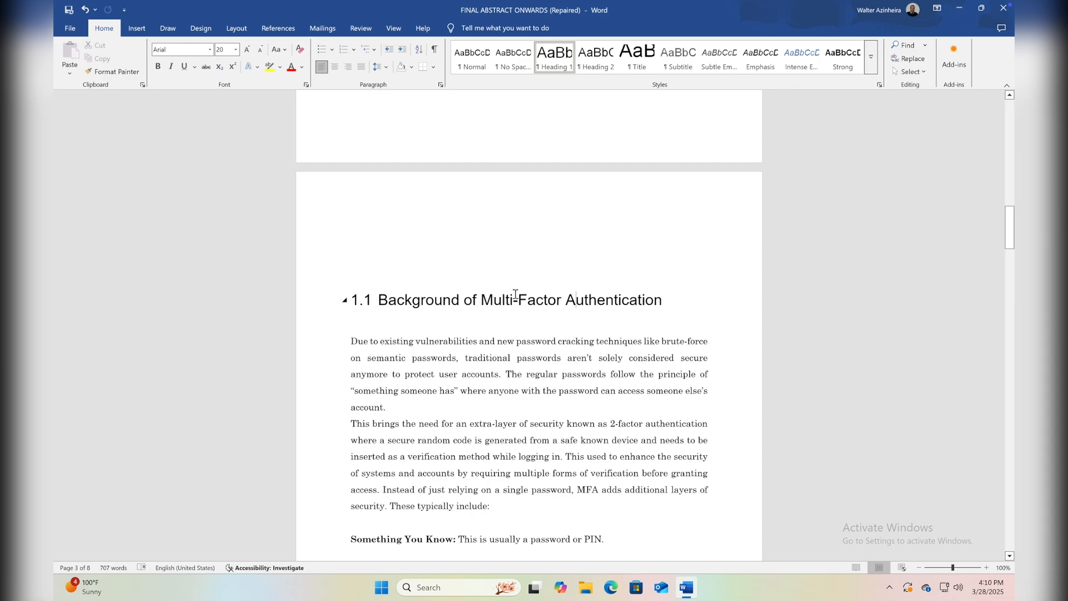
{"action": "scroll", "coordinate": [516, 296], "scroll_direction": "up", "scroll_amount": 15}
{"action": "scroll", "coordinate": [510, 290], "scroll_direction": "down", "scroll_amount": 4}
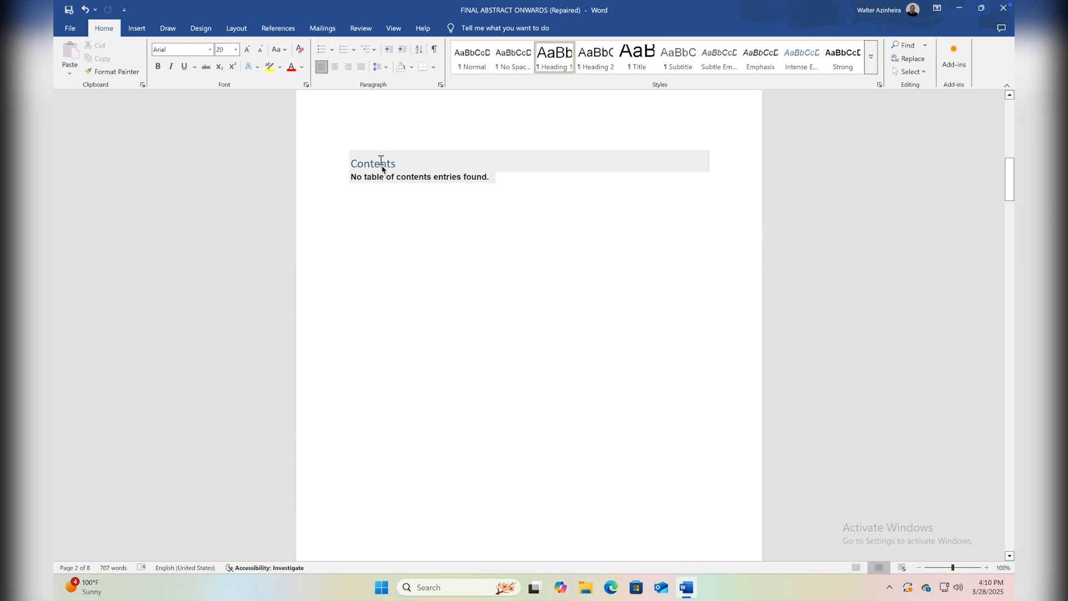
{"action": "left_click", "coordinate": [387, 177]}
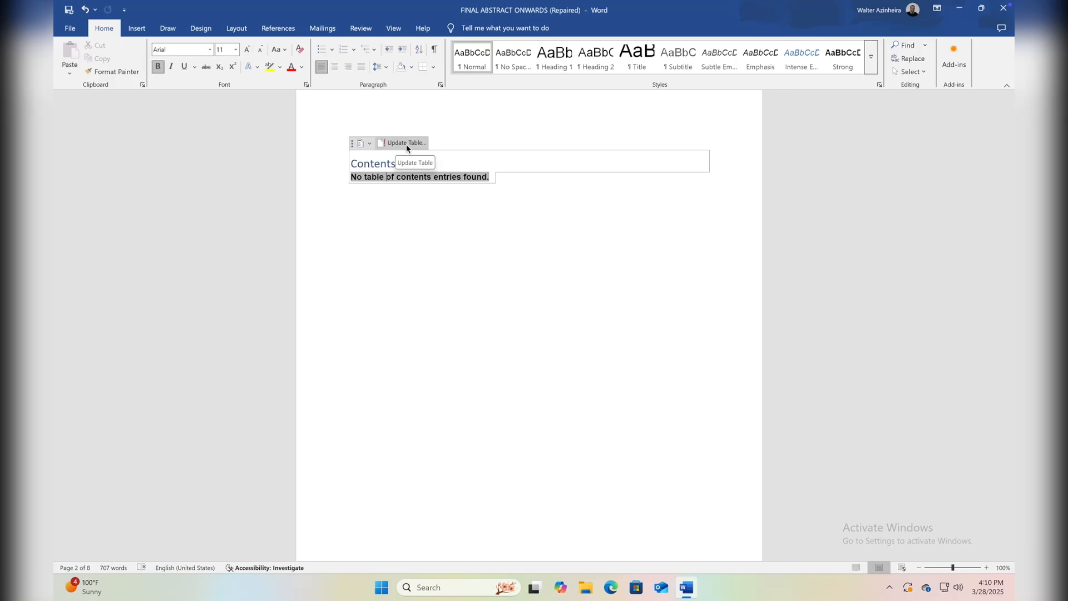
{"action": "left_click", "coordinate": [407, 146]}
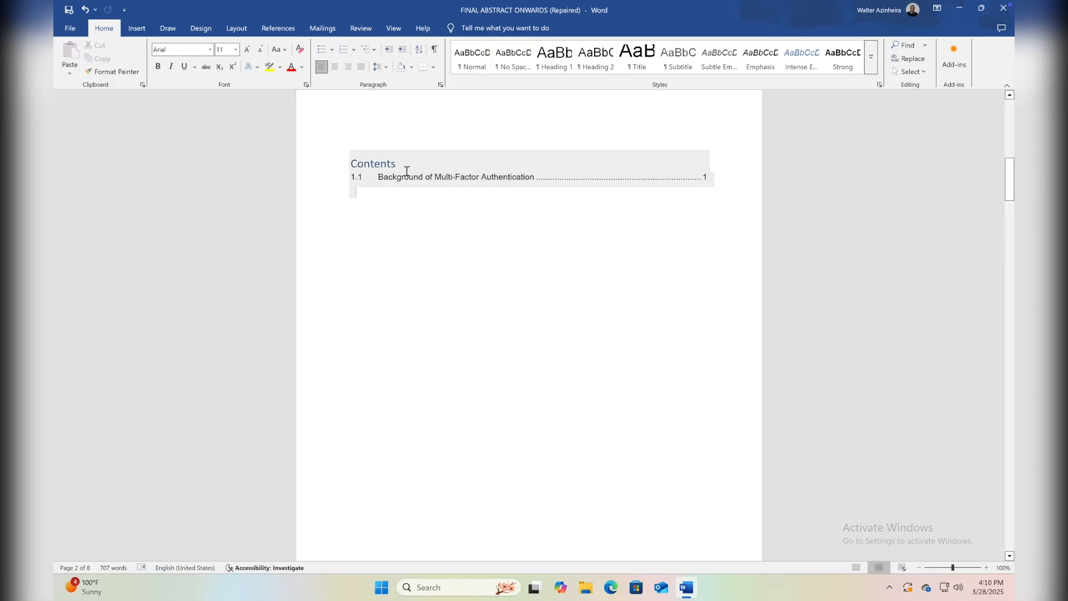
{"action": "left_click", "coordinate": [406, 167]}
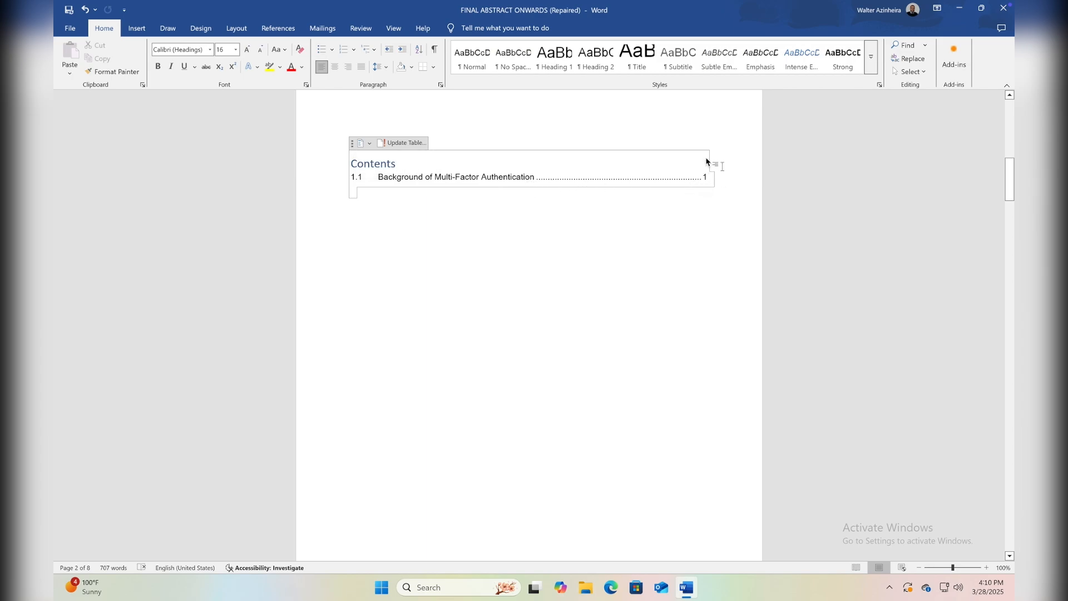
{"action": "scroll", "coordinate": [706, 187], "scroll_direction": "down", "scroll_amount": 15}
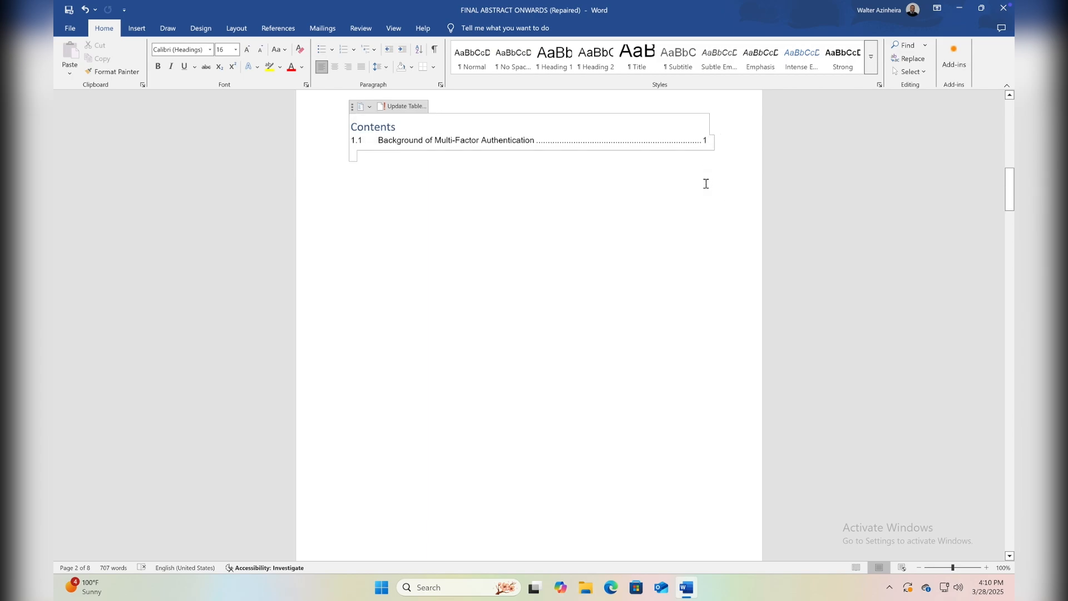
{"action": "scroll", "coordinate": [696, 167], "scroll_direction": "up", "scroll_amount": 10}
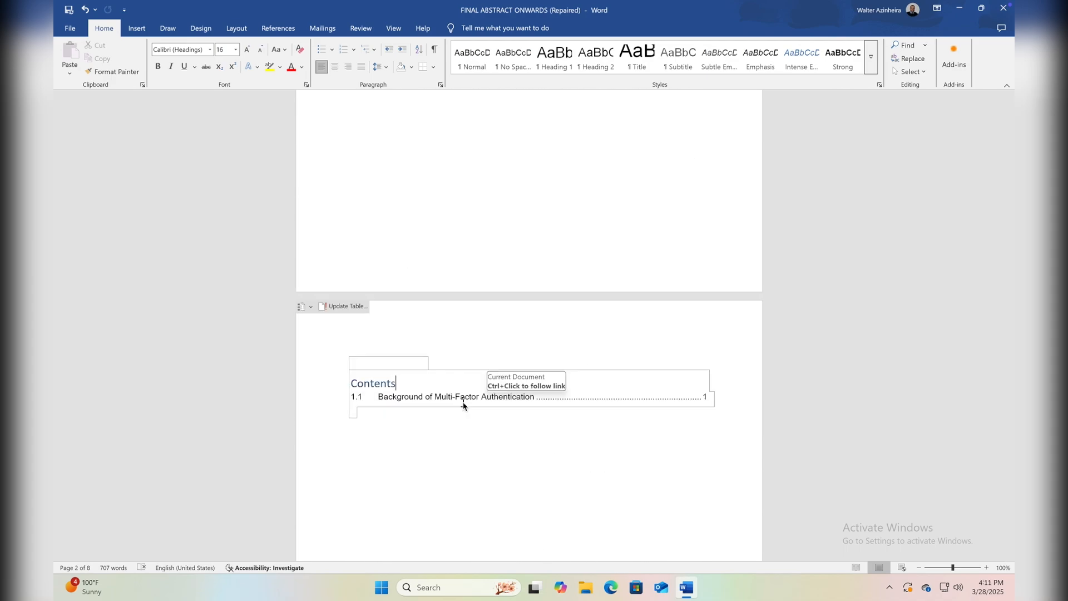
Apply the Heading 1 style to the section title "1.2 Background of Voice-based Authentication process".
{"action": "scroll", "coordinate": [421, 471], "scroll_direction": "down", "scroll_amount": 10}
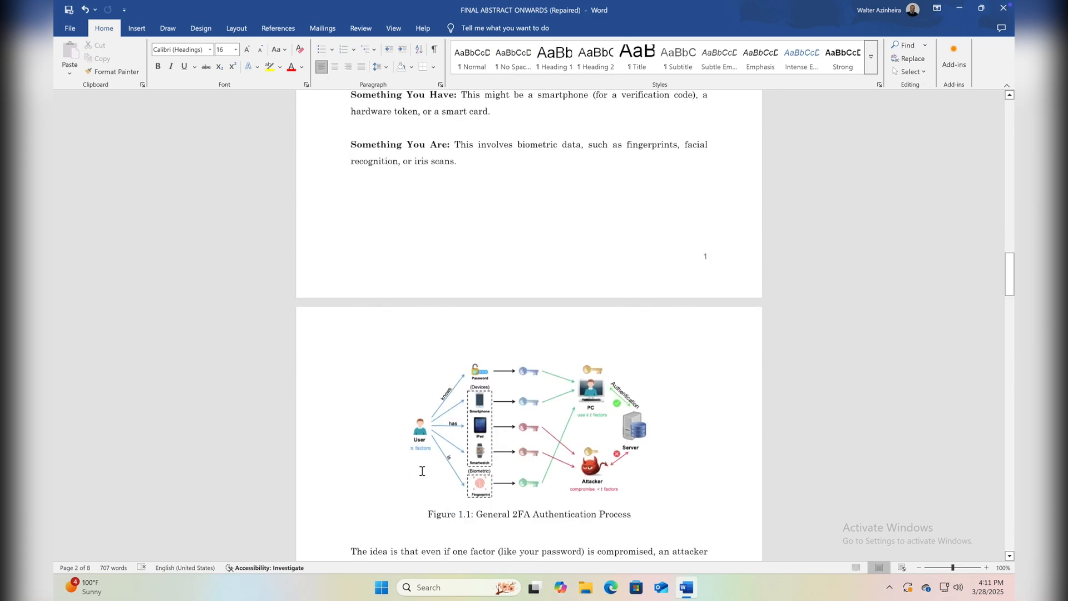
{"action": "scroll", "coordinate": [422, 471], "scroll_direction": "down", "scroll_amount": 7}
{"action": "scroll", "coordinate": [611, 275], "scroll_direction": "up", "scroll_amount": 1}
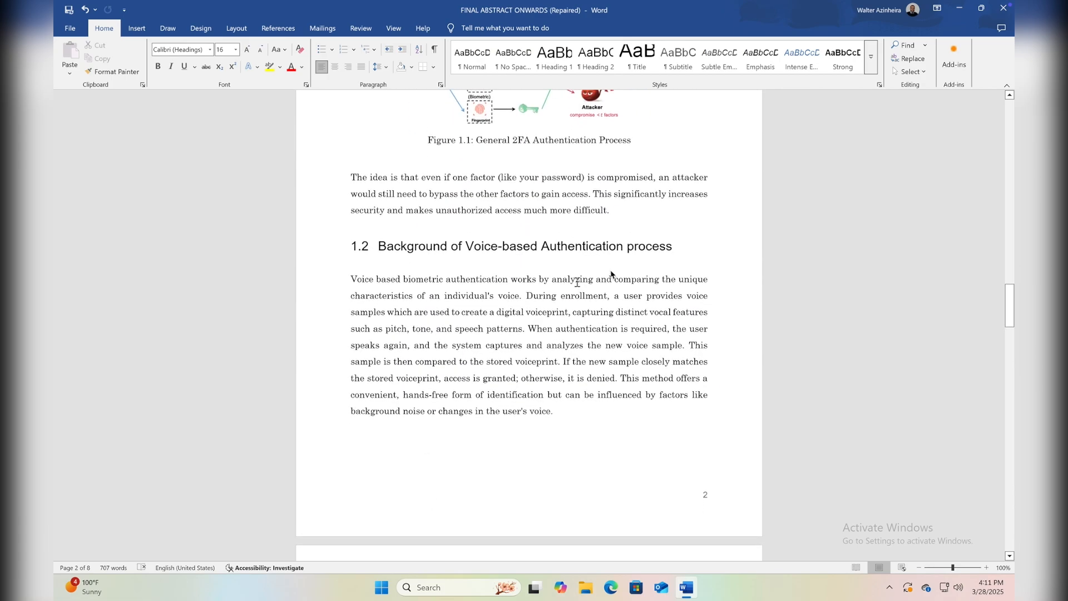
{"action": "left_click_drag", "start_coordinate": [680, 245], "coordinate": [578, 233]}
{"action": "left_click_drag", "start_coordinate": [449, 239], "coordinate": [352, 249]}
{"action": "left_click", "coordinate": [551, 64]}
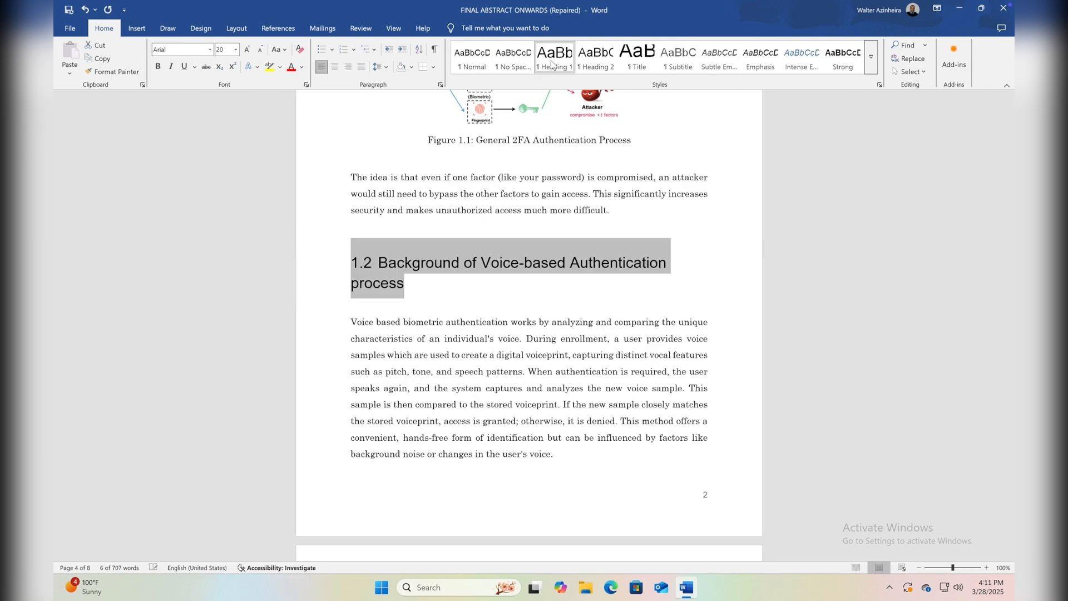
Apply the Heading 1 style to the section title "1.3 Proposed Voice-Based Multi-Factor Authentication process:".
{"action": "scroll", "coordinate": [513, 288], "scroll_direction": "down", "scroll_amount": 4}
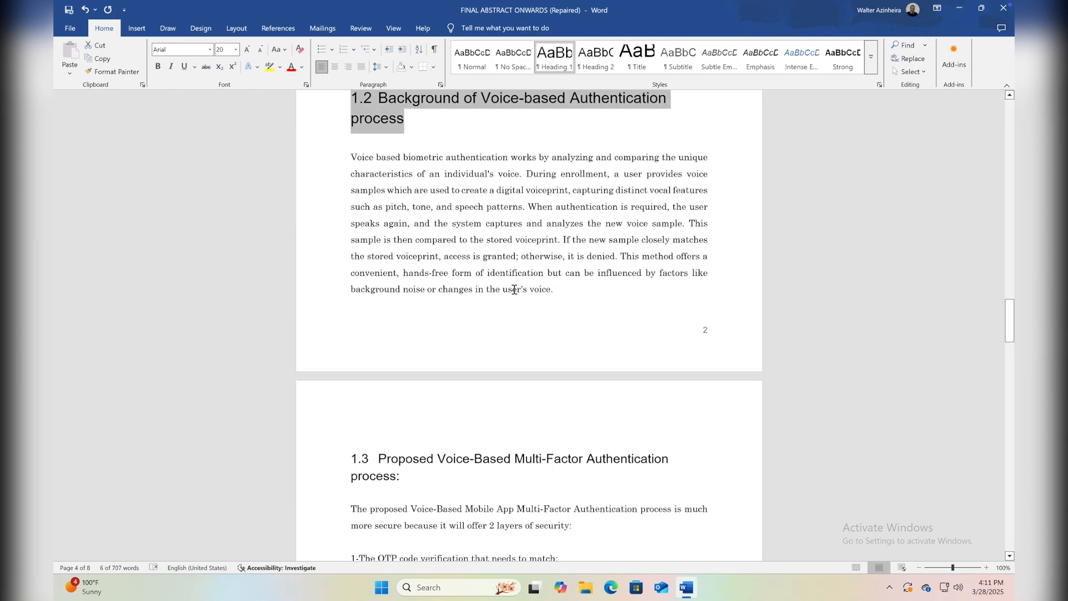
{"action": "scroll", "coordinate": [514, 289], "scroll_direction": "down", "scroll_amount": 5}
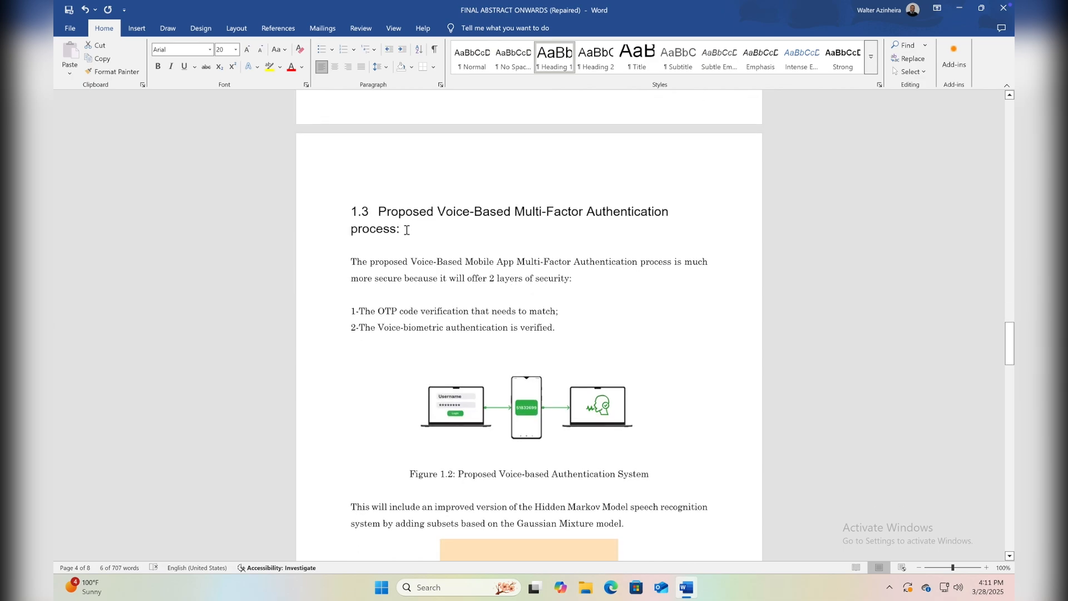
{"action": "left_click_drag", "start_coordinate": [406, 230], "coordinate": [350, 210]}
{"action": "left_click", "coordinate": [555, 61]}
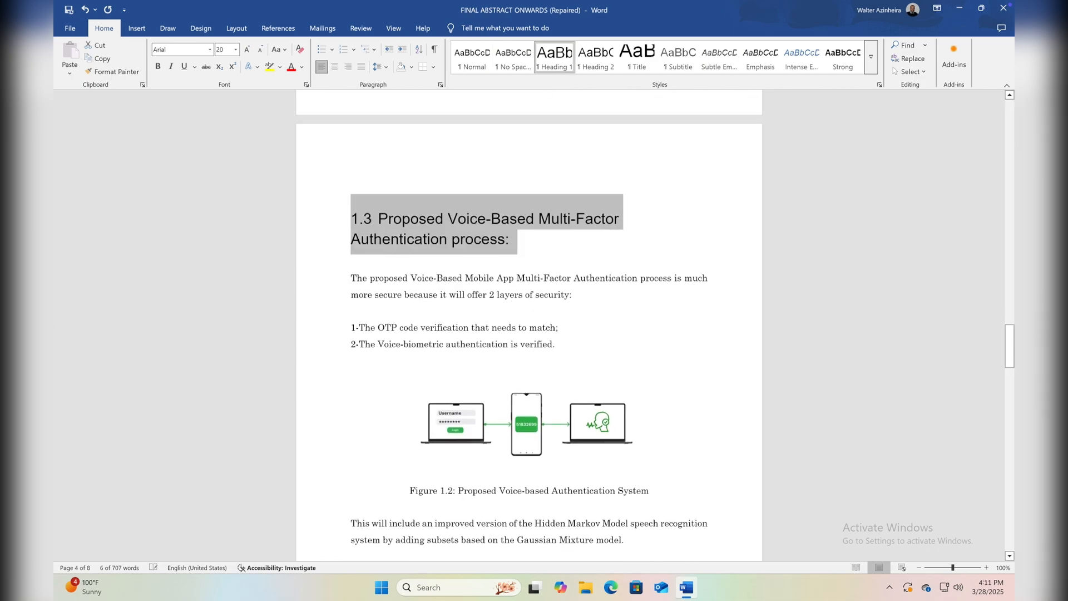
Apply the Heading 1 style to the section title "1.4 Why should we use Multi-Factor Authentication?".
{"action": "scroll", "coordinate": [523, 244], "scroll_direction": "down", "scroll_amount": 10}
{"action": "left_click_drag", "start_coordinate": [657, 207], "coordinate": [351, 210]}
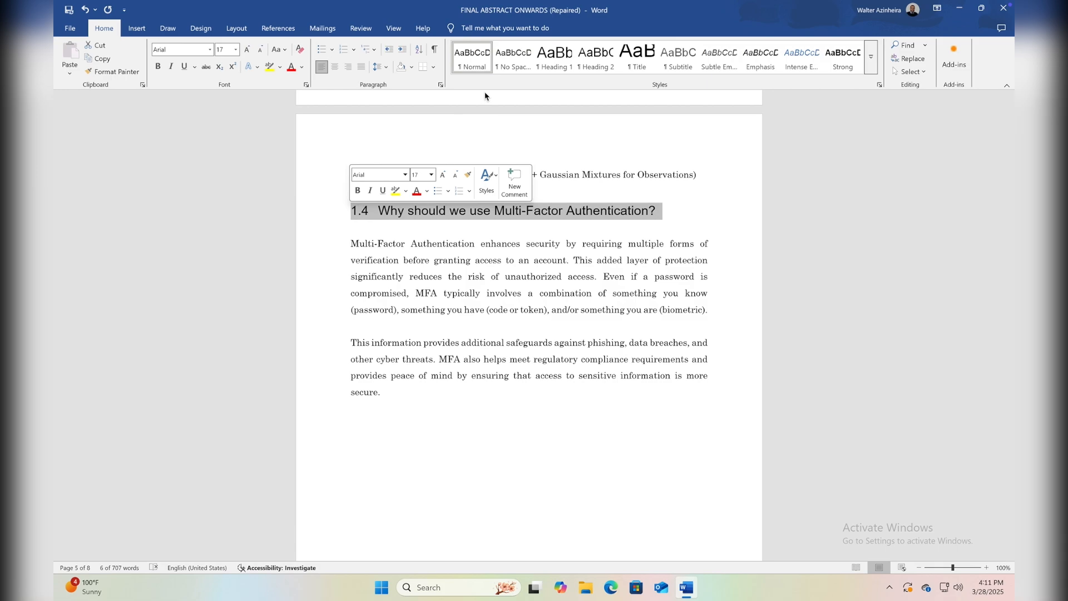
{"action": "left_click", "coordinate": [552, 63]}
Apply the Heading 1 style to the "Literature Review" chapter title.
{"action": "scroll", "coordinate": [473, 309], "scroll_direction": "down", "scroll_amount": 8}
{"action": "scroll", "coordinate": [473, 308], "scroll_direction": "up", "scroll_amount": 2}
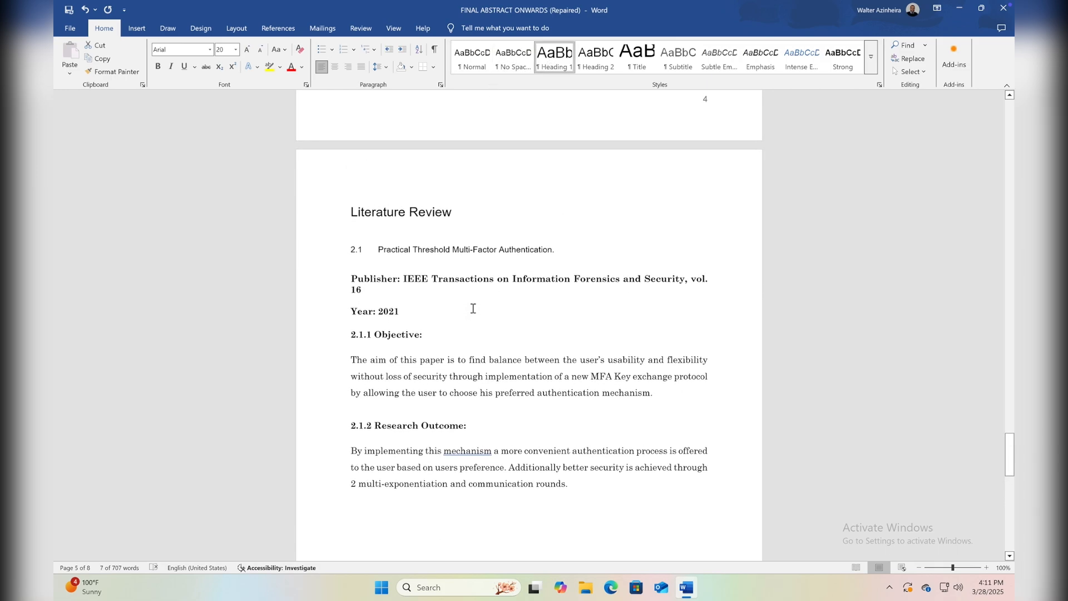
{"action": "left_click_drag", "start_coordinate": [455, 213], "coordinate": [351, 212]}
{"action": "left_click", "coordinate": [559, 65]}
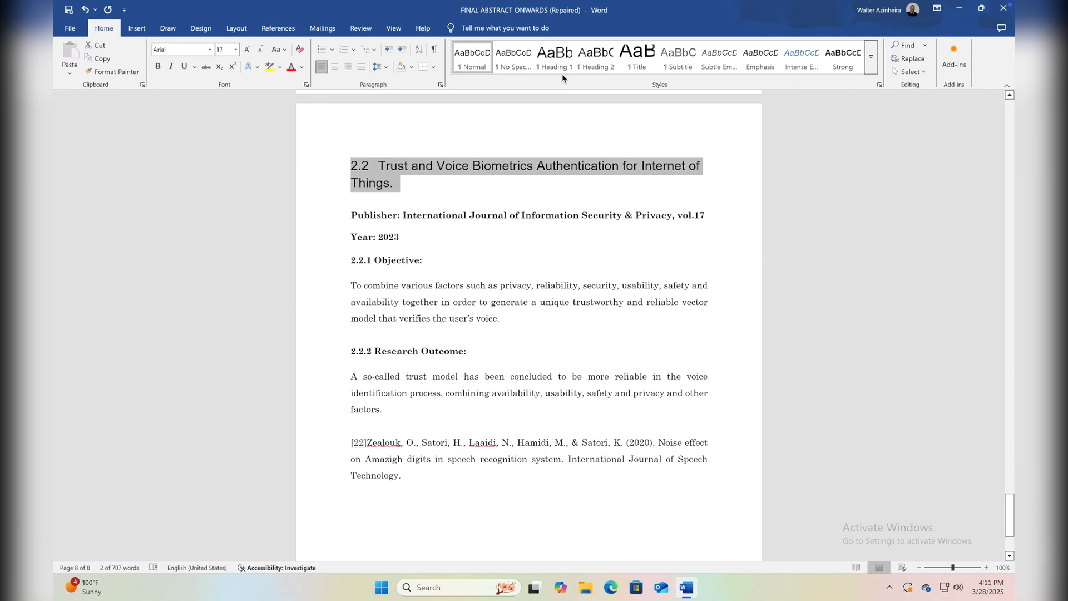
Apply the Heading 1 style to the 2.2 title on trust and voice biometrics and to "2.1 Practical Threshold Multi-Factor Authentication.".
{"action": "left_click", "coordinate": [564, 65]}
{"action": "scroll", "coordinate": [428, 178], "scroll_direction": "up", "scroll_amount": 15}
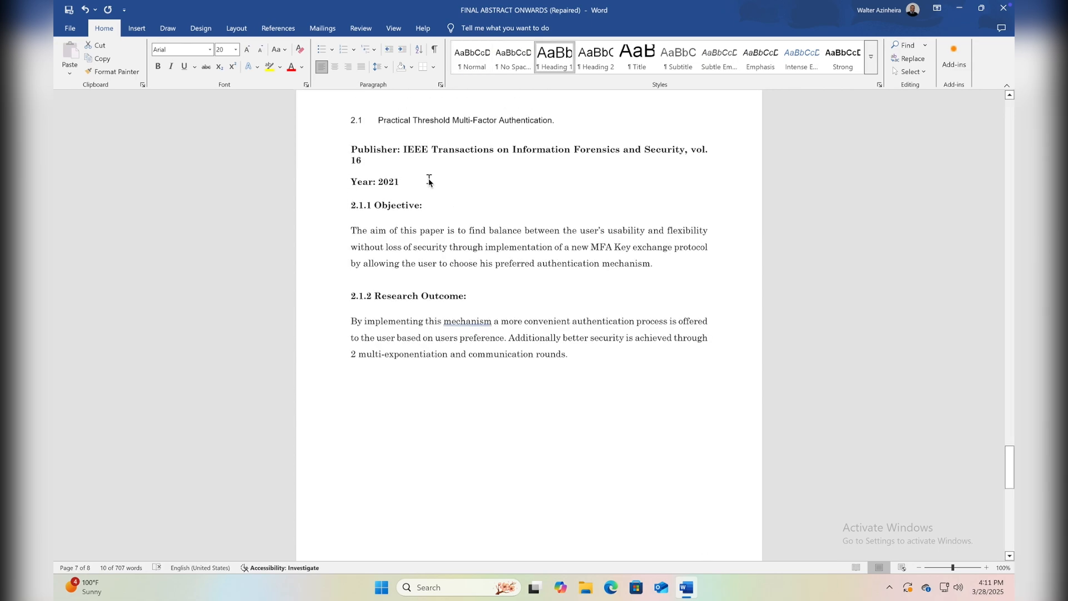
{"action": "left_click_drag", "start_coordinate": [557, 202], "coordinate": [315, 196]}
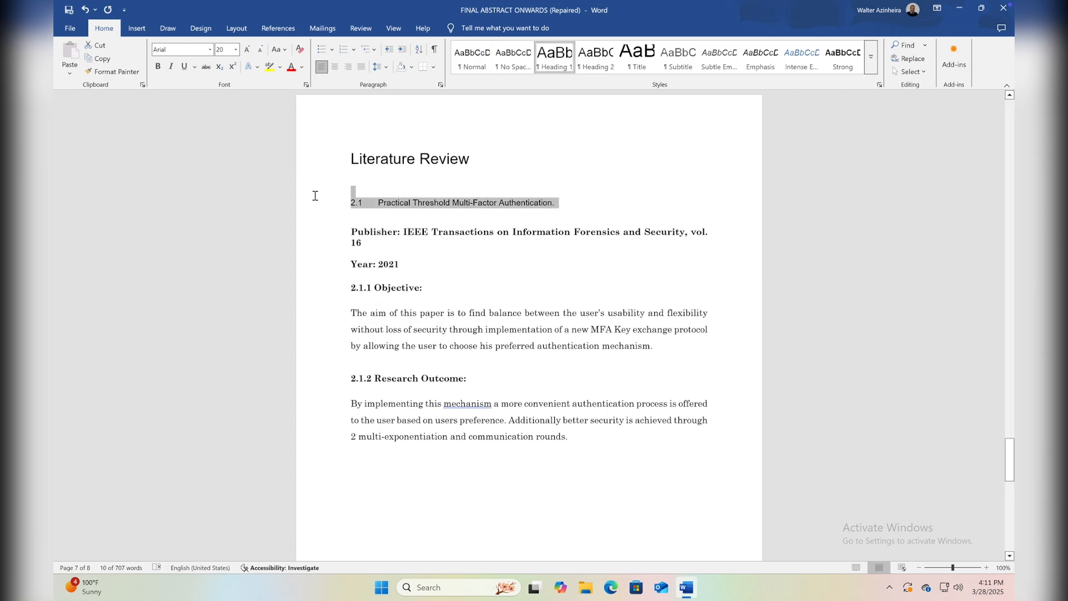
Update the entire table of contents on the second page so it includes all the newly styled headings.
{"action": "scroll", "coordinate": [531, 218], "scroll_direction": "up", "scroll_amount": 20}
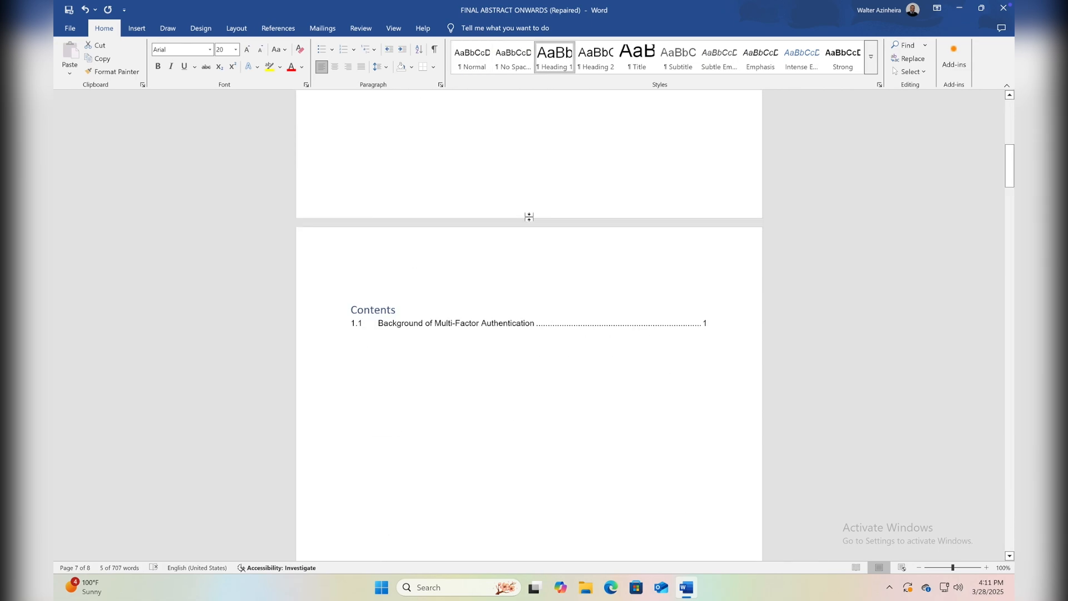
{"action": "scroll", "coordinate": [532, 222], "scroll_direction": "down", "scroll_amount": 9}
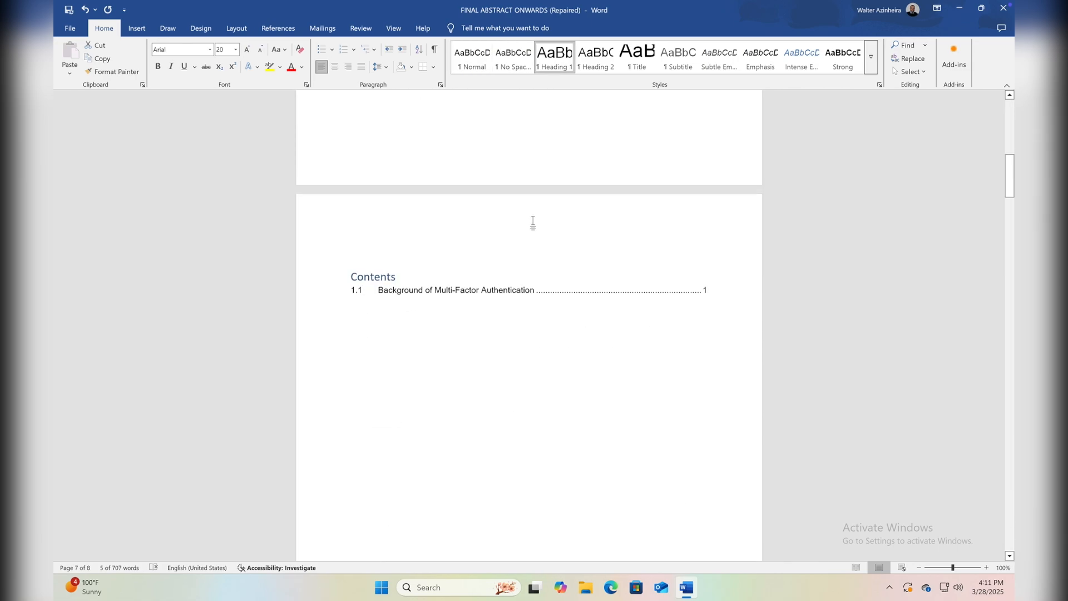
{"action": "scroll", "coordinate": [533, 223], "scroll_direction": "up", "scroll_amount": 6}
{"action": "scroll", "coordinate": [533, 223], "scroll_direction": "down", "scroll_amount": 1}
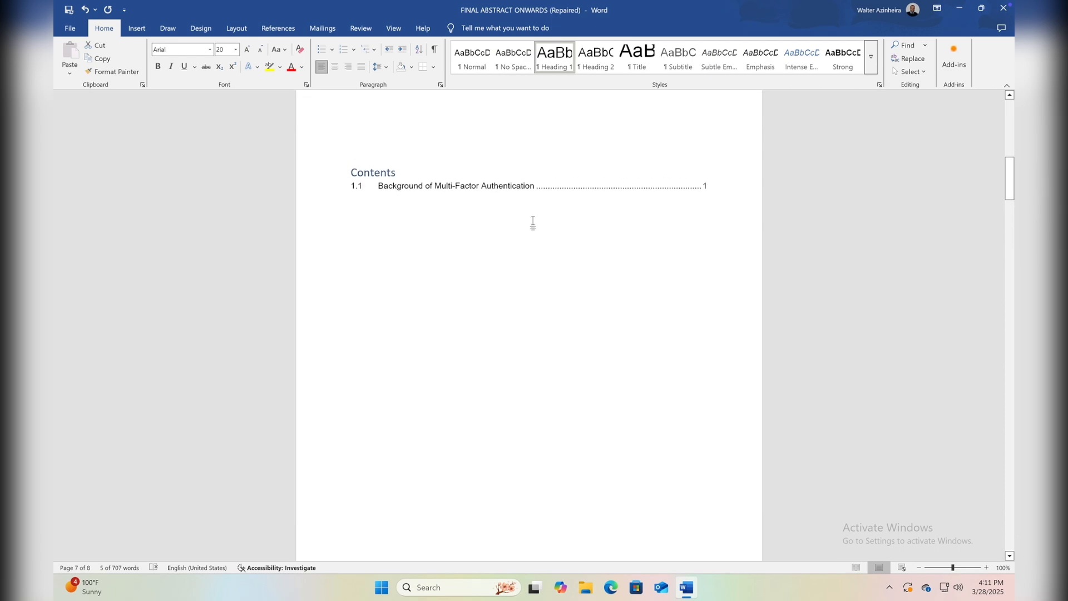
{"action": "left_click", "coordinate": [434, 185]}
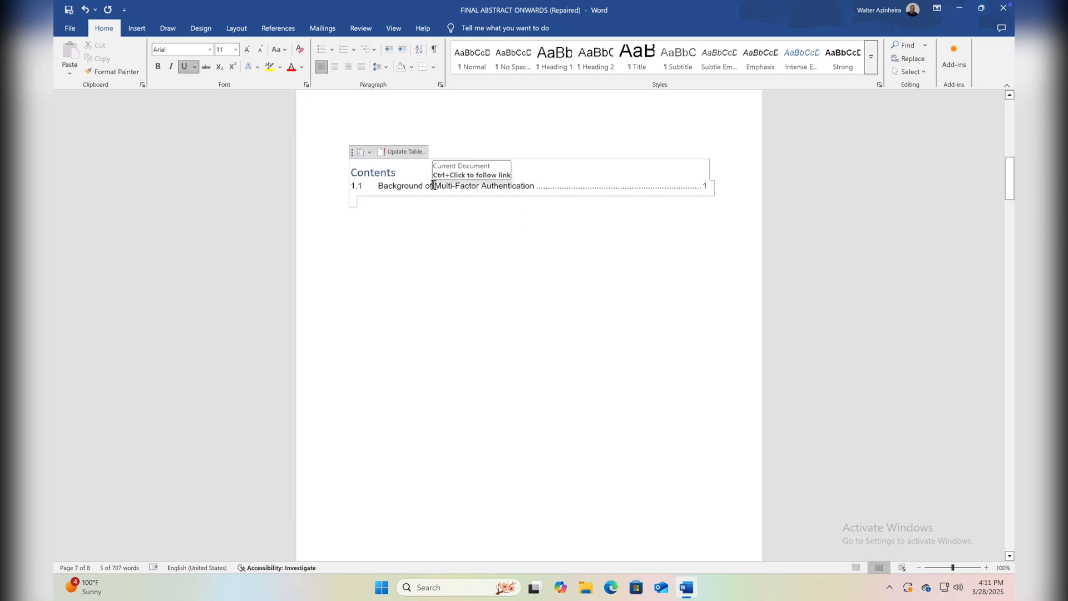
{"action": "left_click", "coordinate": [409, 152]}
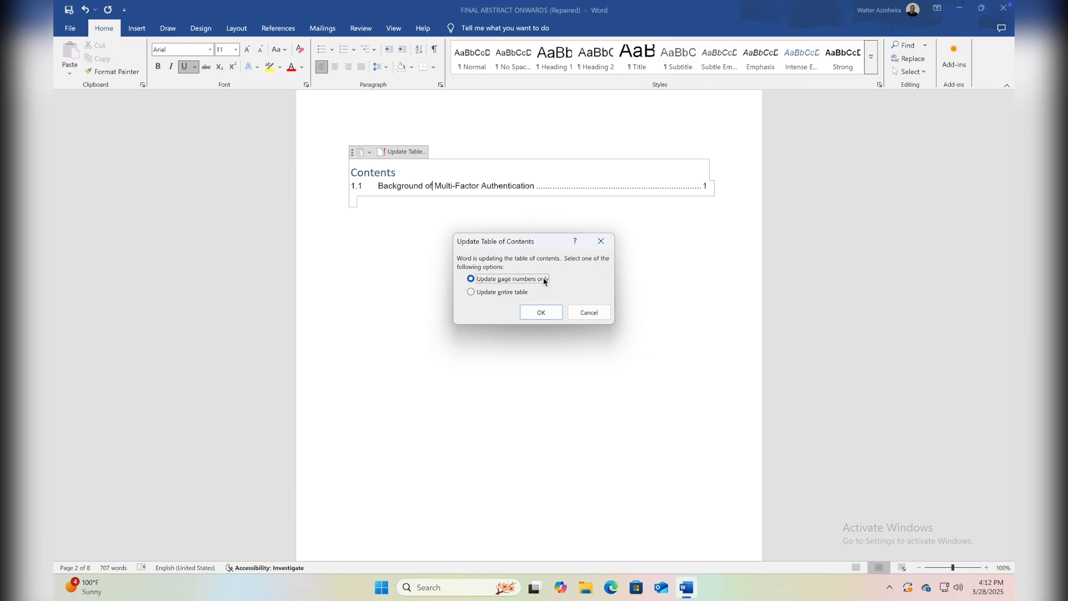
{"action": "left_click", "coordinate": [471, 293]}
{"action": "left_click", "coordinate": [539, 313]}
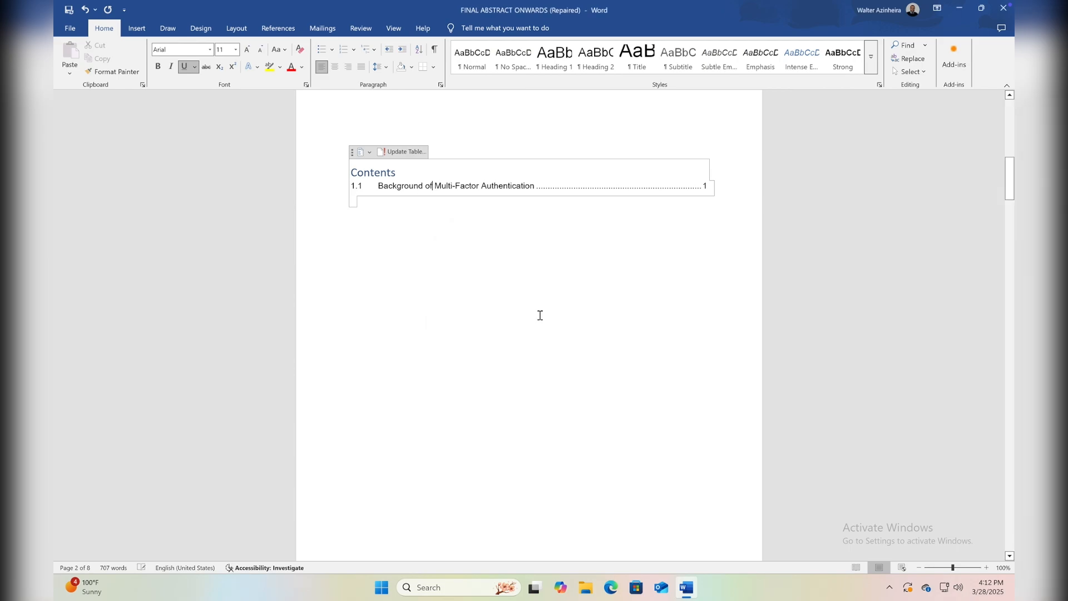
{"action": "left_click", "coordinate": [540, 315]}
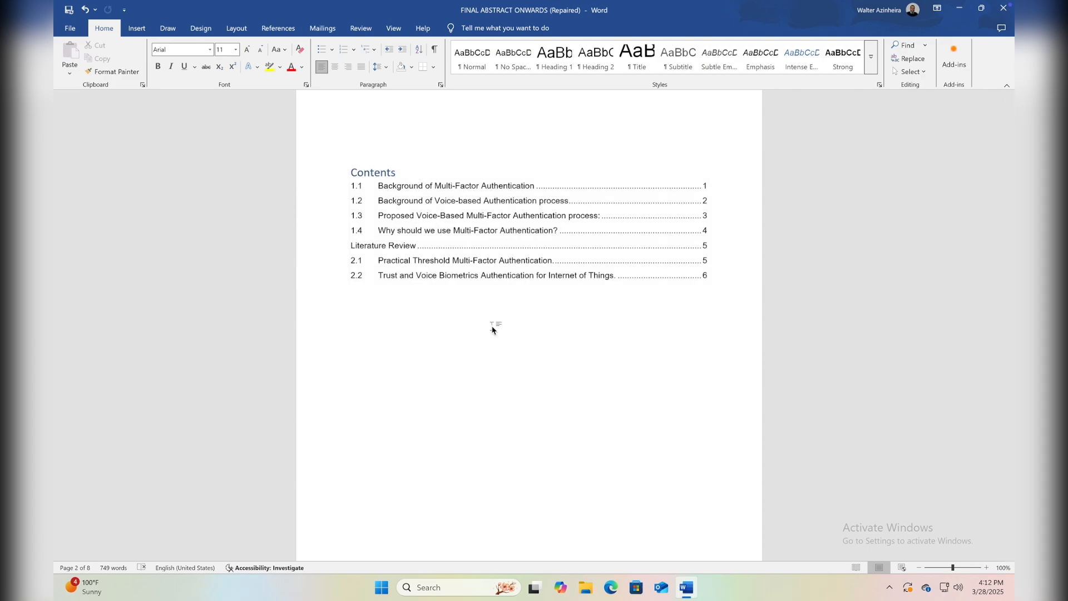
Delete the words "Background of" from the 1.1 entry in the table of contents.
{"action": "scroll", "coordinate": [492, 330], "scroll_direction": "down", "scroll_amount": 8}
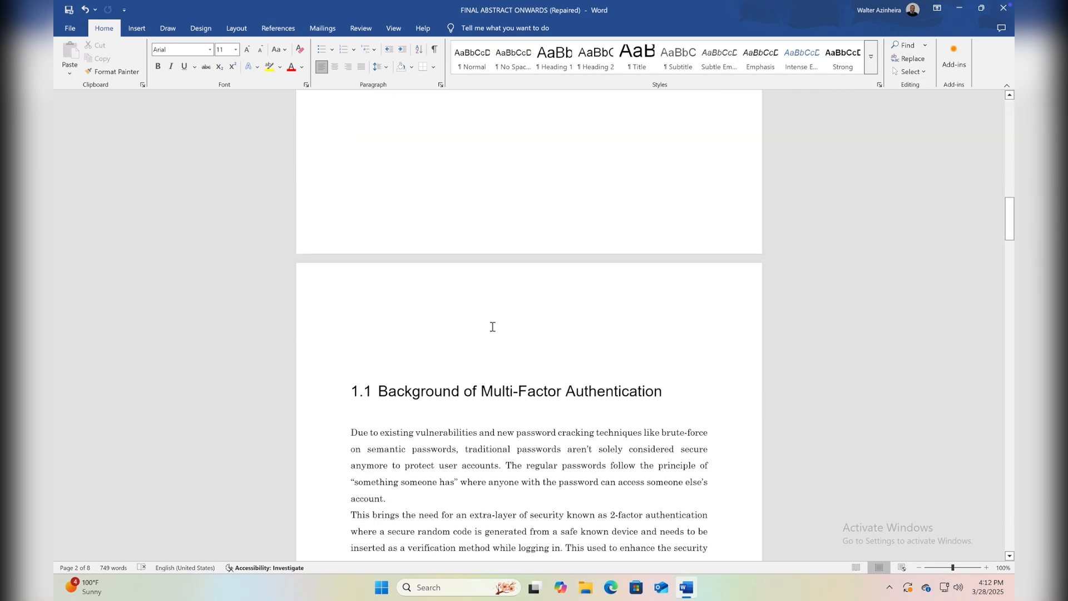
{"action": "scroll", "coordinate": [492, 327], "scroll_direction": "up", "scroll_amount": 8}
{"action": "left_click", "coordinate": [421, 214]}
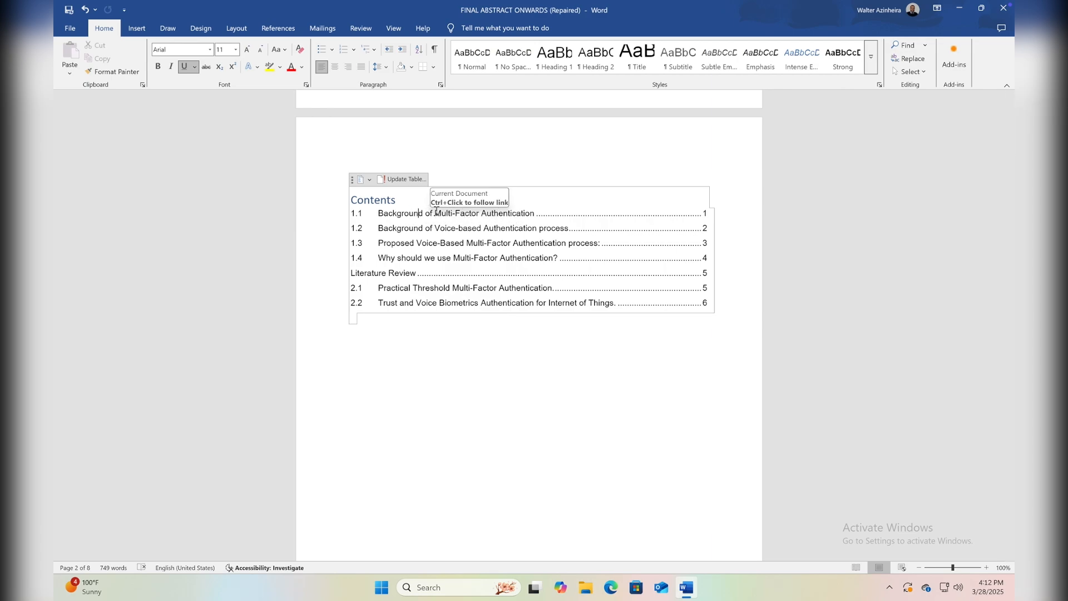
{"action": "left_click_drag", "start_coordinate": [417, 212], "coordinate": [376, 214]}
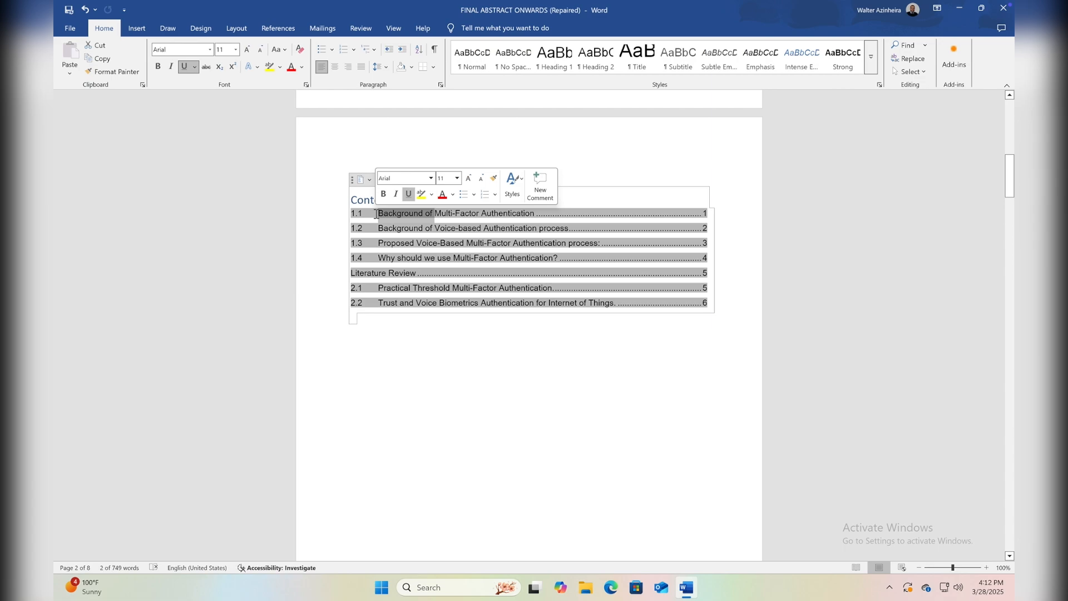
{"action": "key", "text": "Delete"}
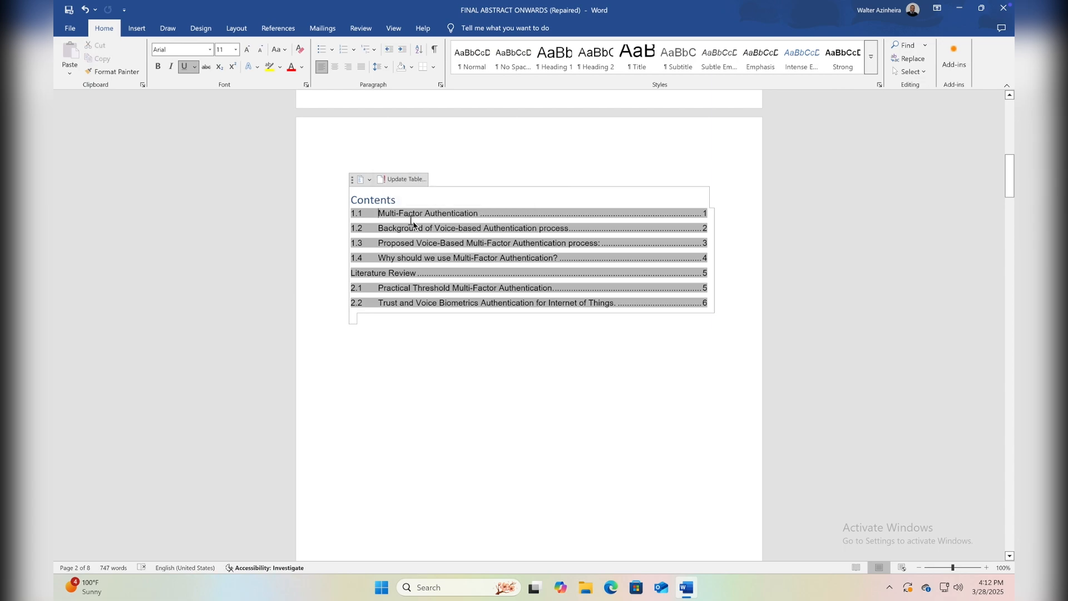
{"action": "left_click", "coordinate": [481, 212], "text": "ctrl"}
{"action": "scroll", "coordinate": [473, 233], "scroll_direction": "down", "scroll_amount": 3}
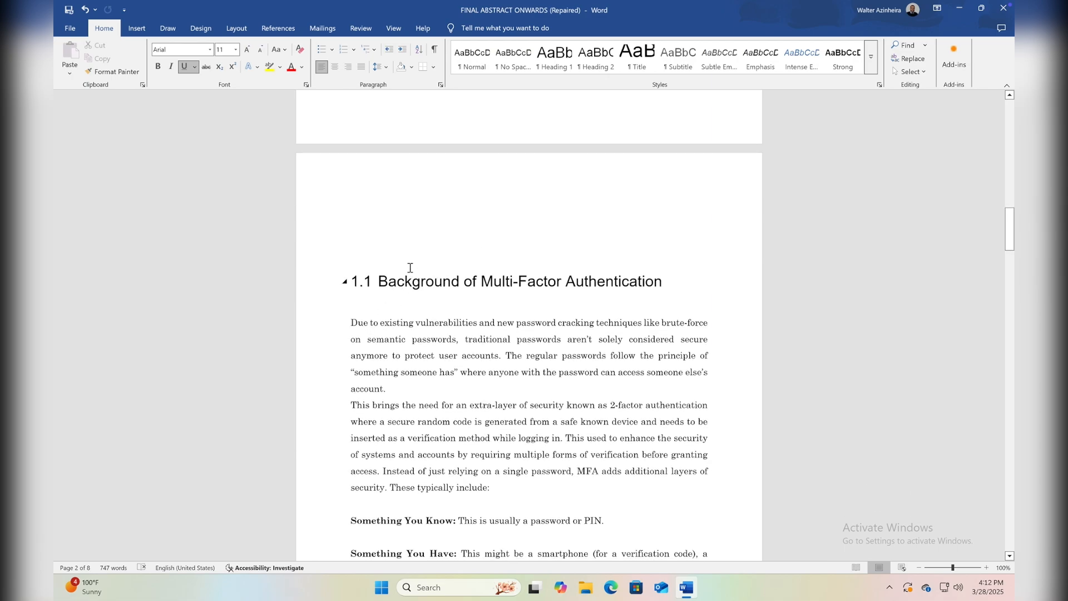
{"action": "scroll", "coordinate": [615, 277], "scroll_direction": "up", "scroll_amount": 10}
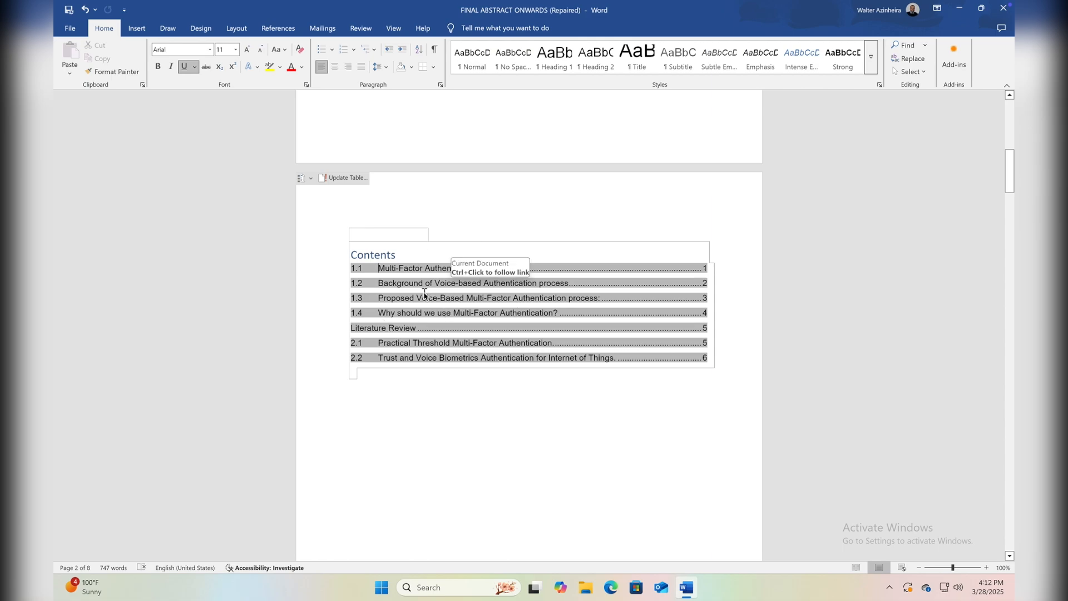
{"action": "left_click", "coordinate": [405, 242]}
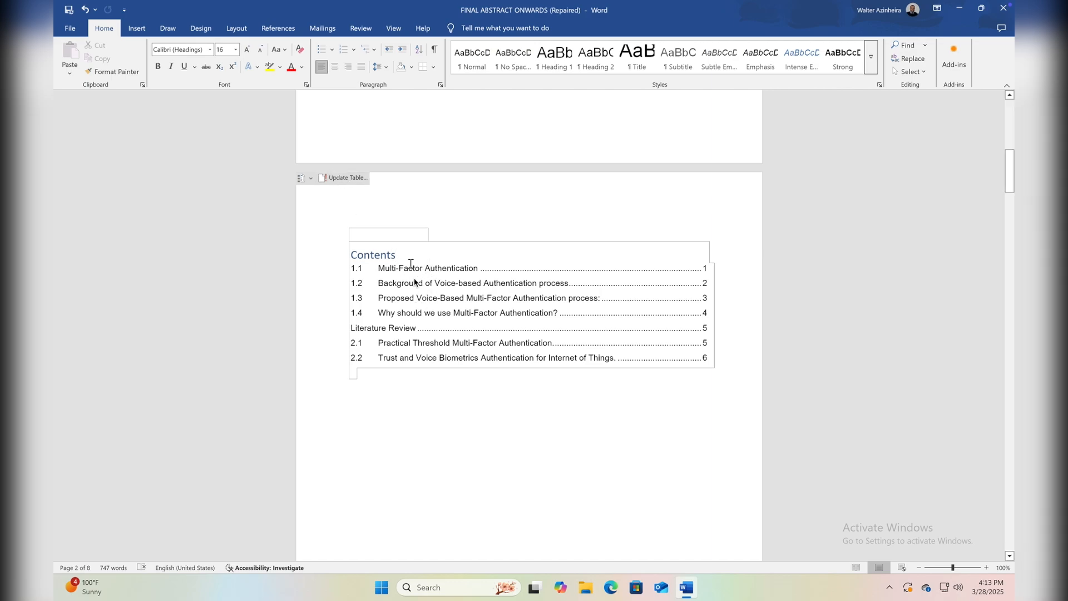
Change the font color of the "Contents" title above the table to Automatic black.
{"action": "scroll", "coordinate": [427, 273], "scroll_direction": "down", "scroll_amount": 10}
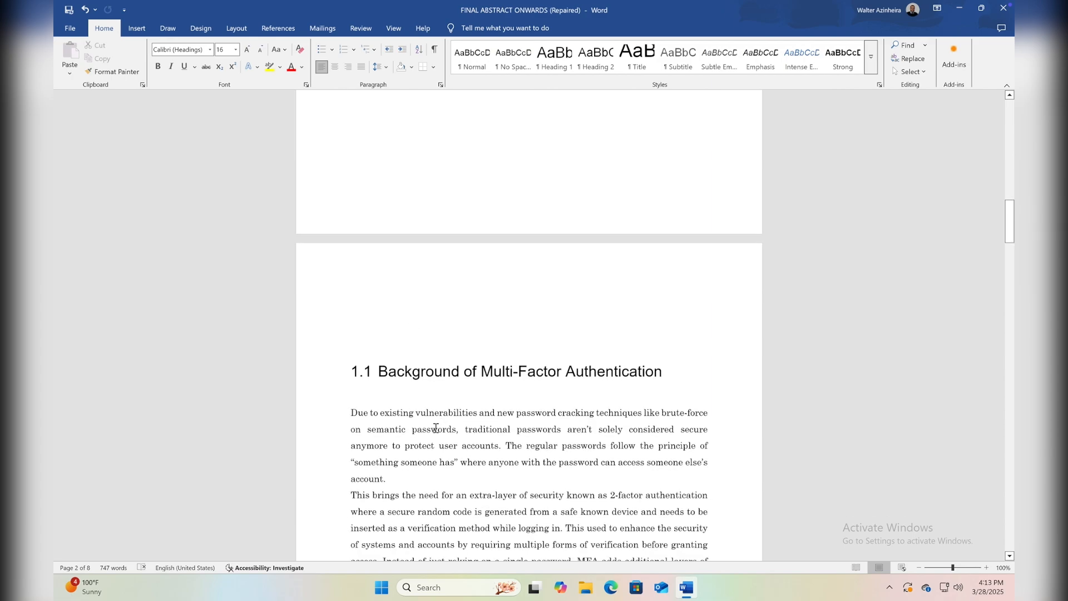
{"action": "scroll", "coordinate": [471, 331], "scroll_direction": "up", "scroll_amount": 3}
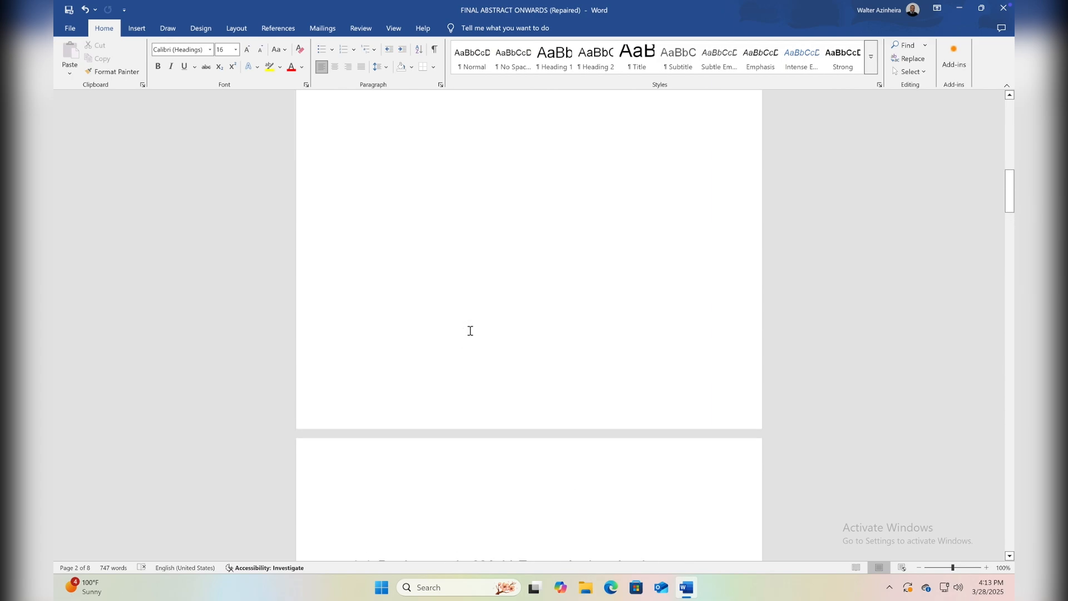
{"action": "scroll", "coordinate": [470, 330], "scroll_direction": "up", "scroll_amount": 6}
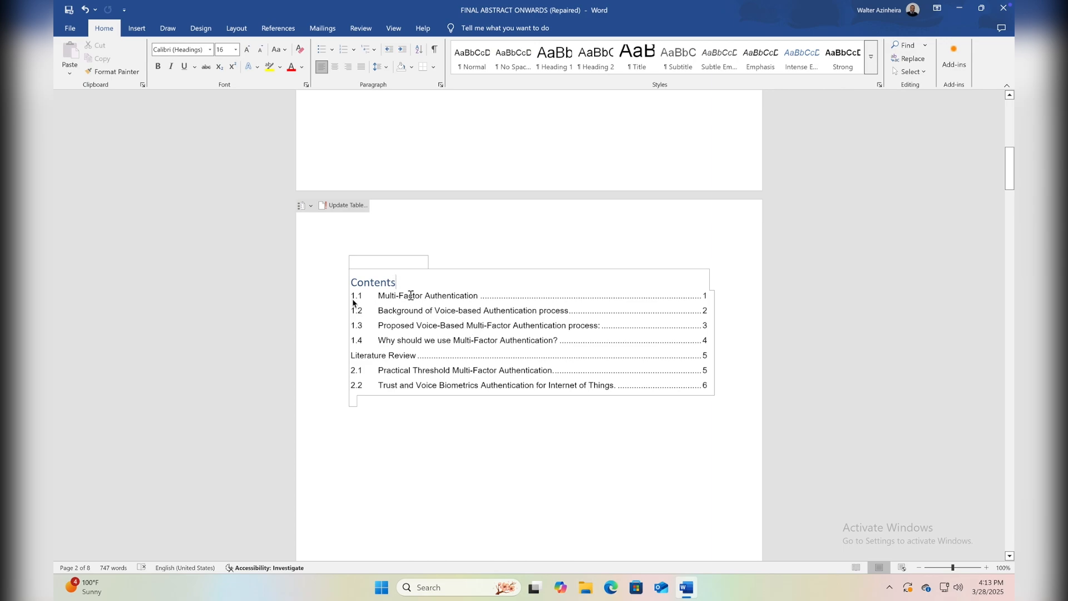
{"action": "left_click_drag", "start_coordinate": [398, 283], "coordinate": [354, 285]}
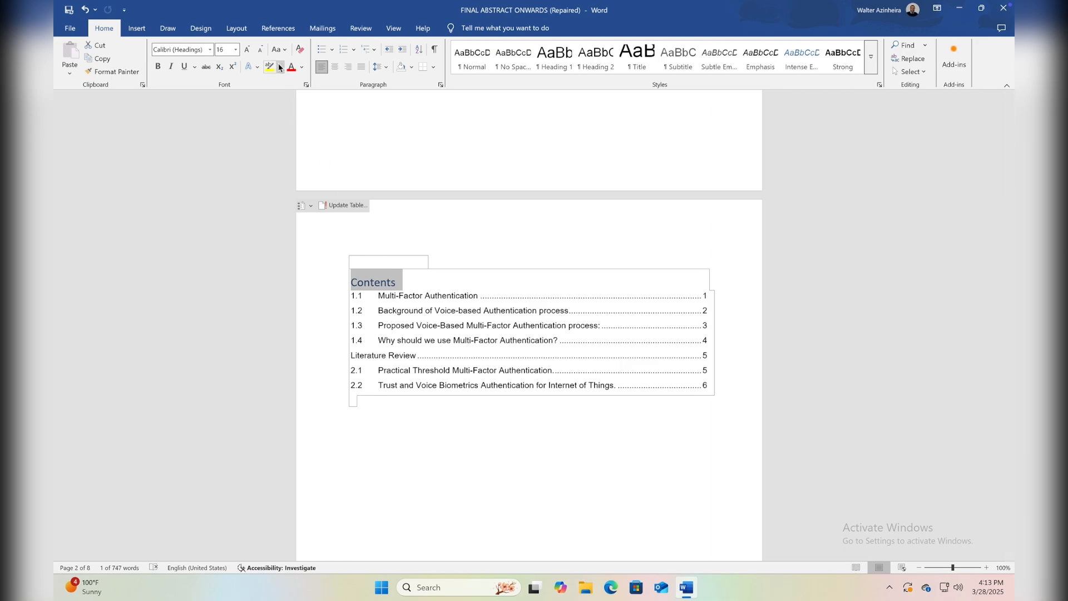
{"action": "left_click", "coordinate": [301, 69]}
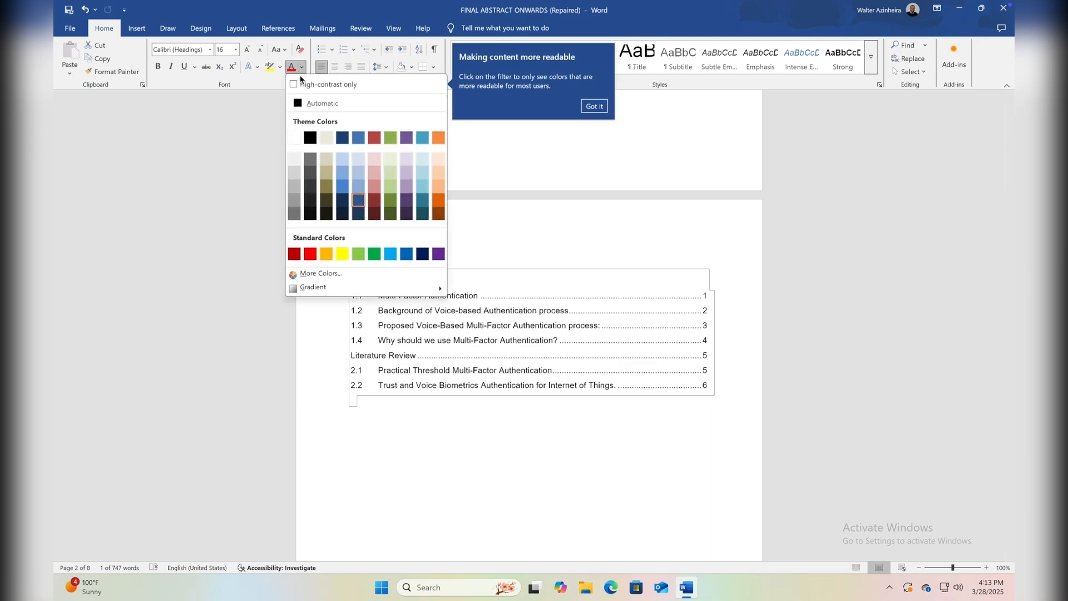
{"action": "left_click", "coordinate": [309, 104]}
{"action": "left_click", "coordinate": [399, 284]}
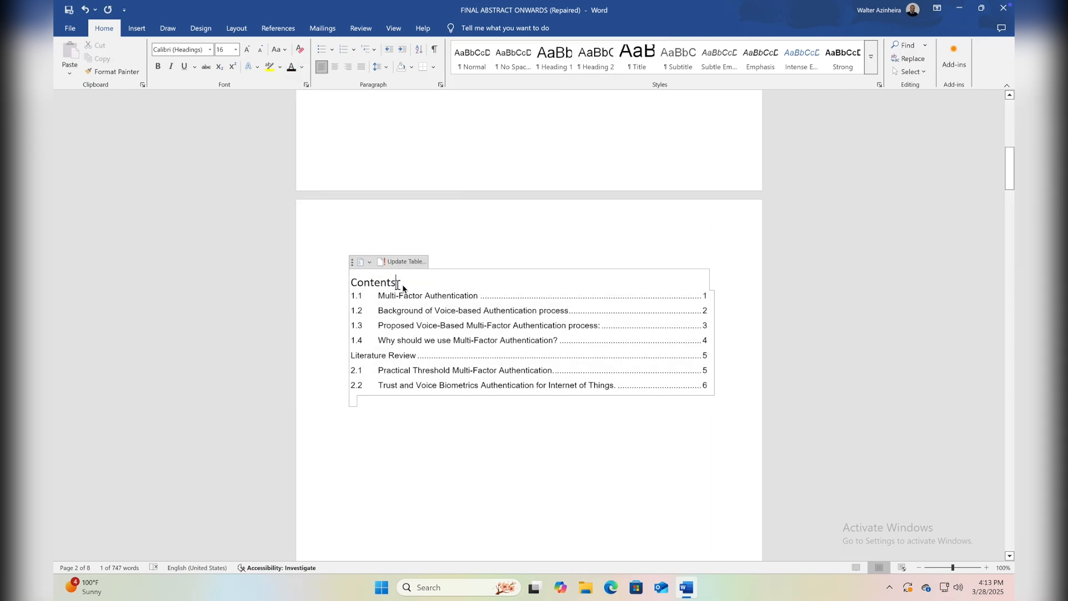
{"action": "left_click", "coordinate": [433, 324]}
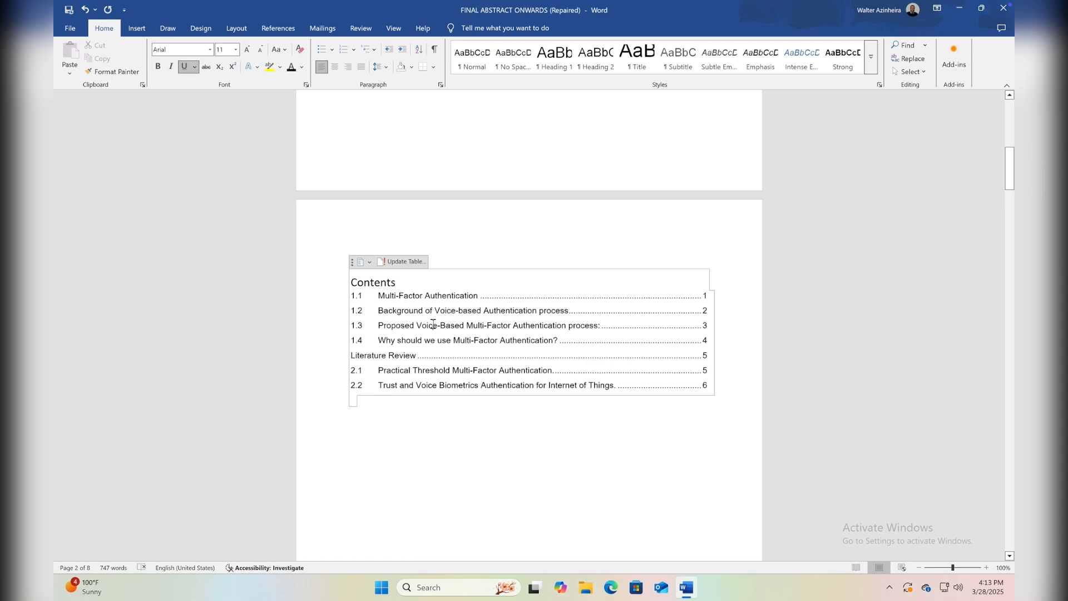
Try a font size of 15 on the 1.1 "Background of Multi-Factor Authentication" heading alone, and undo the change.
{"action": "scroll", "coordinate": [433, 324], "scroll_direction": "down", "scroll_amount": 1}
{"action": "scroll", "coordinate": [433, 324], "scroll_direction": "down", "scroll_amount": 12}
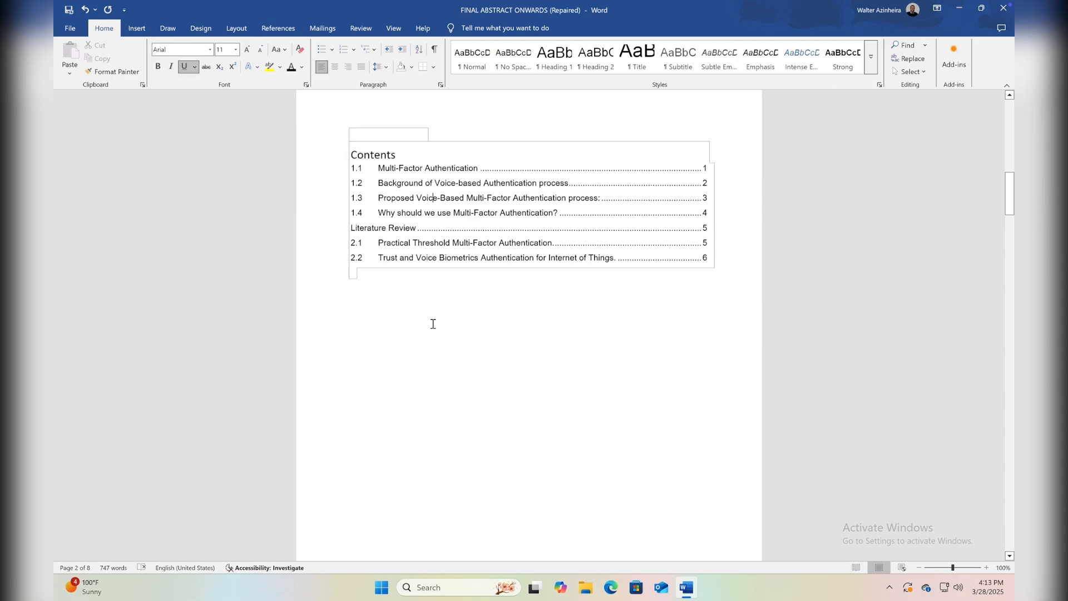
{"action": "scroll", "coordinate": [522, 171], "scroll_direction": "up", "scroll_amount": 3}
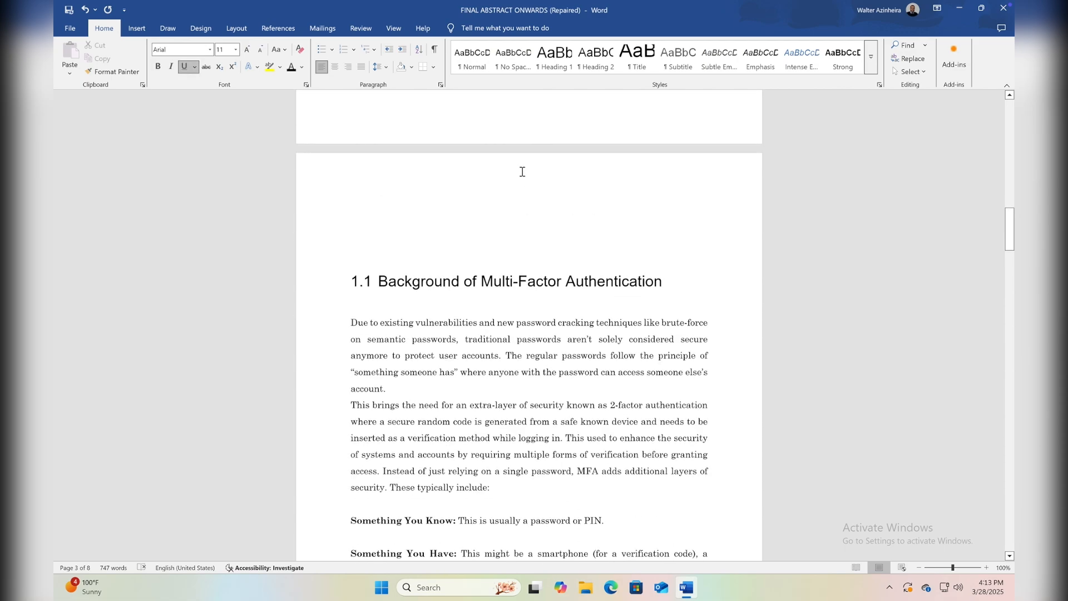
{"action": "left_click", "coordinate": [529, 281]}
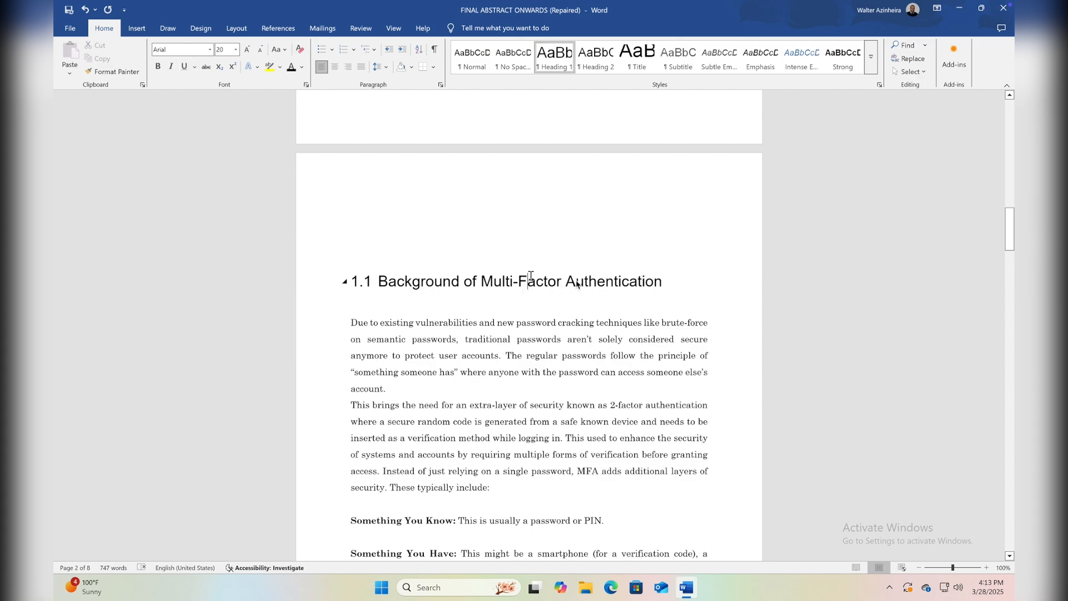
{"action": "left_click_drag", "start_coordinate": [662, 280], "coordinate": [342, 278]}
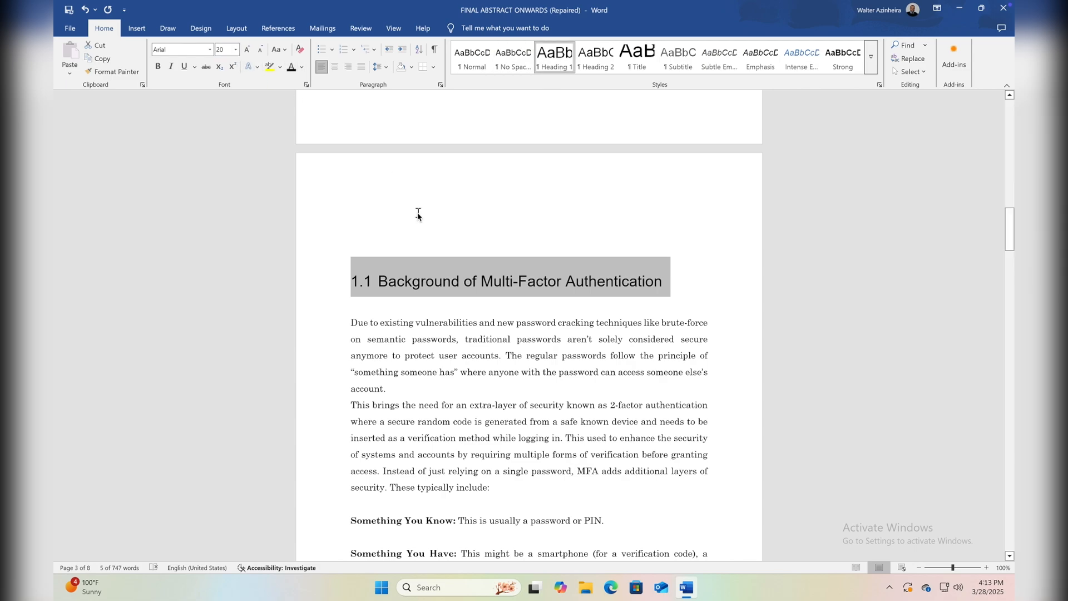
{"action": "left_click", "coordinate": [232, 50]}
{"action": "type", "text": "1"}
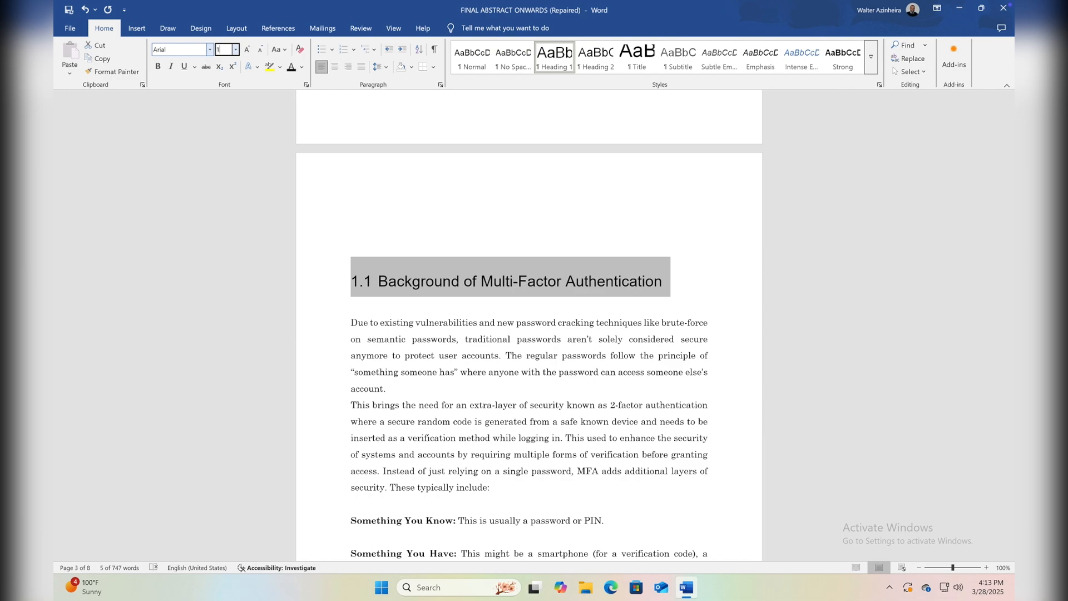
{"action": "type", "text": "5"}
{"action": "key", "text": "Return"}
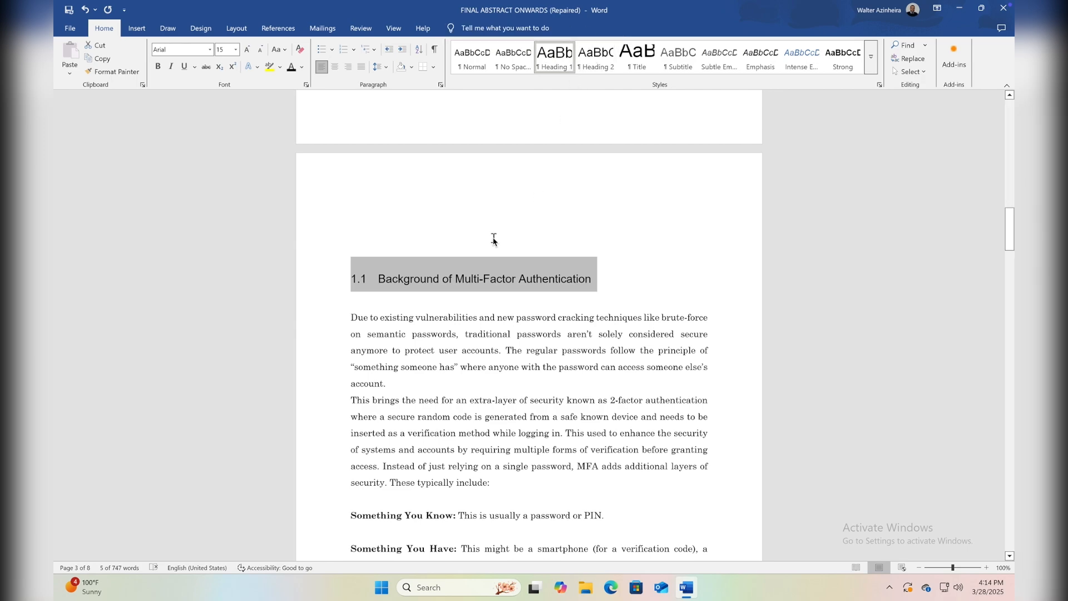
{"action": "key", "text": "ctrl+z"}
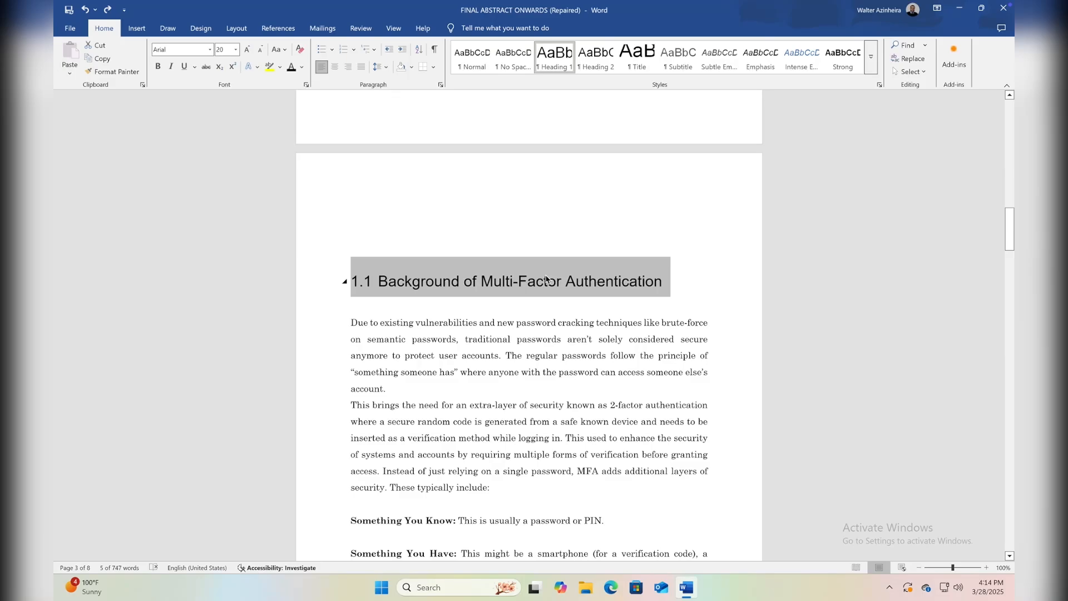
Modify the Heading 1 style to use a font size of 15 and bold.
{"action": "scroll", "coordinate": [545, 280], "scroll_direction": "down", "scroll_amount": 10}
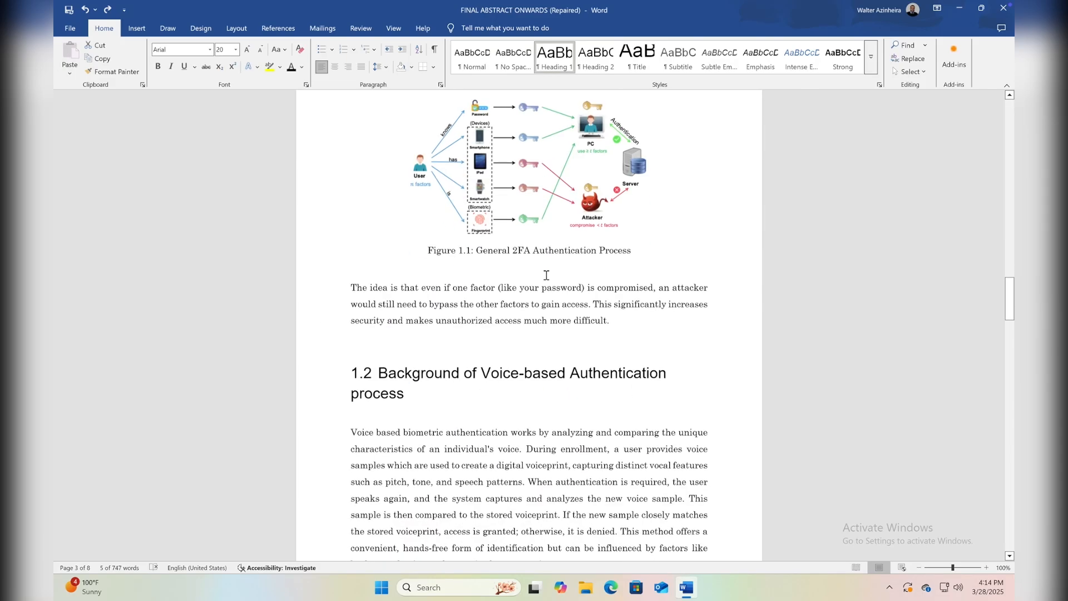
{"action": "scroll", "coordinate": [453, 212], "scroll_direction": "up", "scroll_amount": 9}
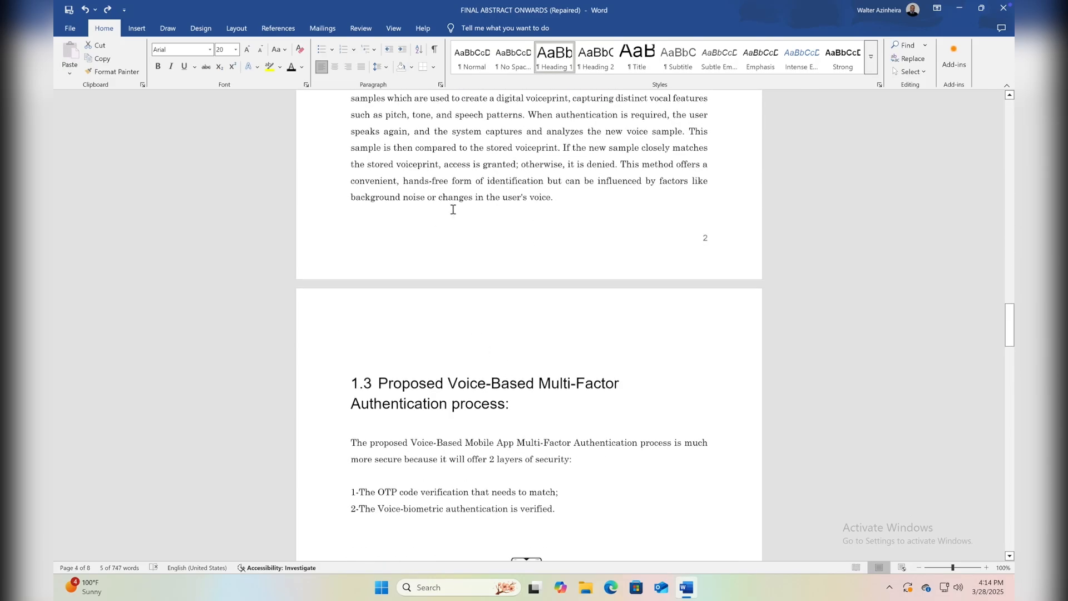
{"action": "scroll", "coordinate": [522, 329], "scroll_direction": "up", "scroll_amount": 20}
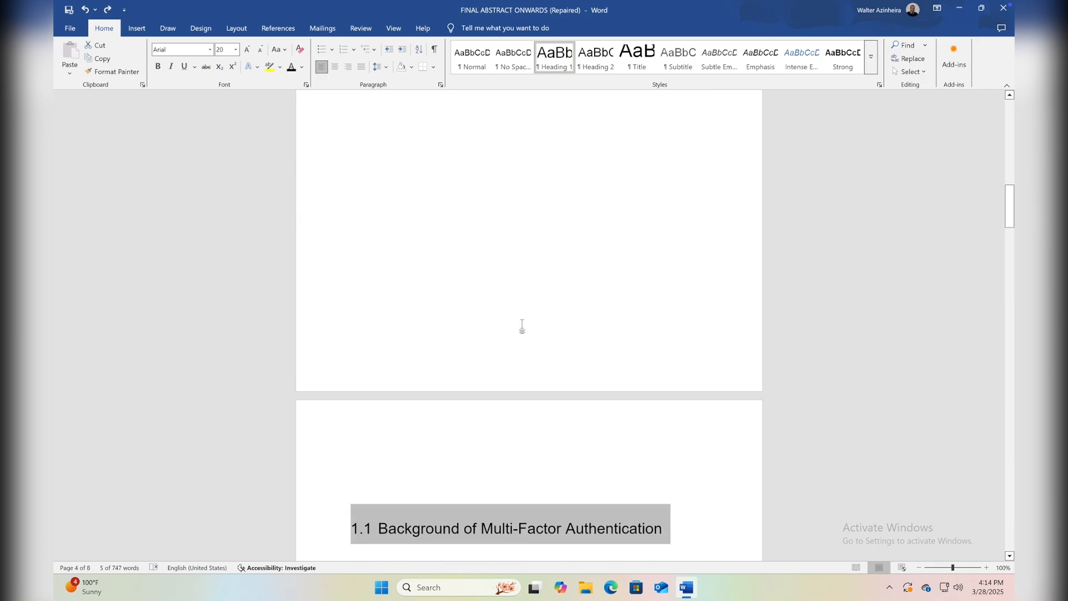
{"action": "scroll", "coordinate": [522, 328], "scroll_direction": "down", "scroll_amount": 11}
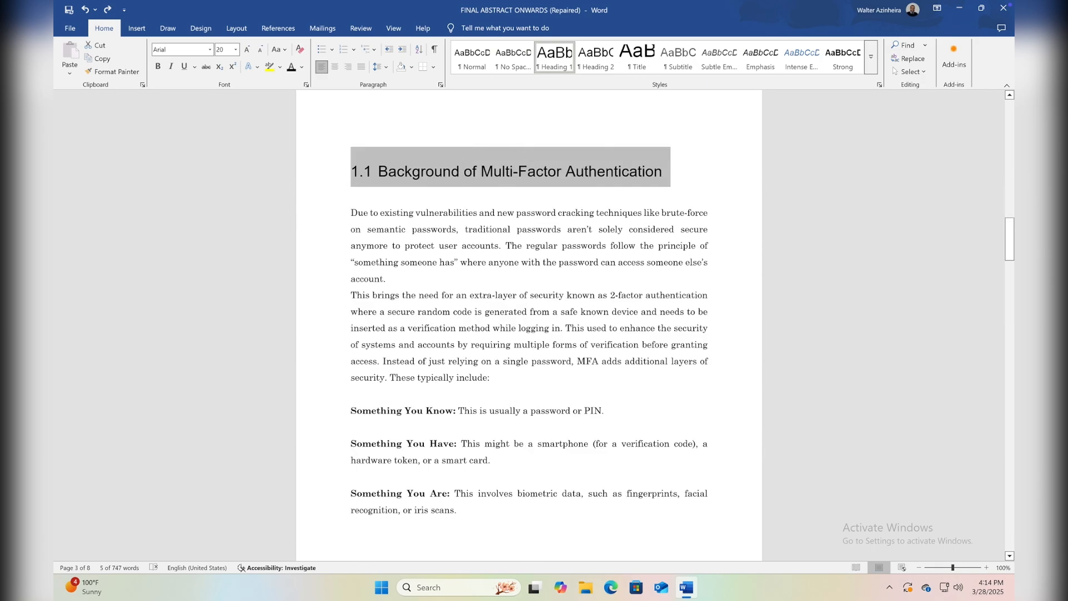
{"action": "left_click", "coordinate": [463, 171]}
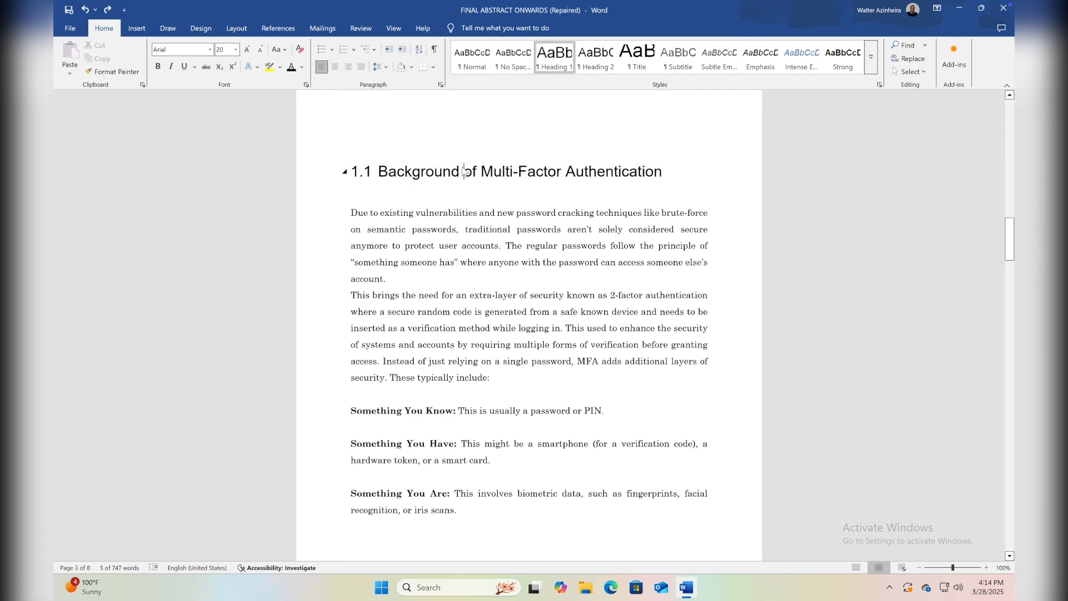
{"action": "right_click", "coordinate": [556, 61]}
{"action": "left_click", "coordinate": [567, 81]}
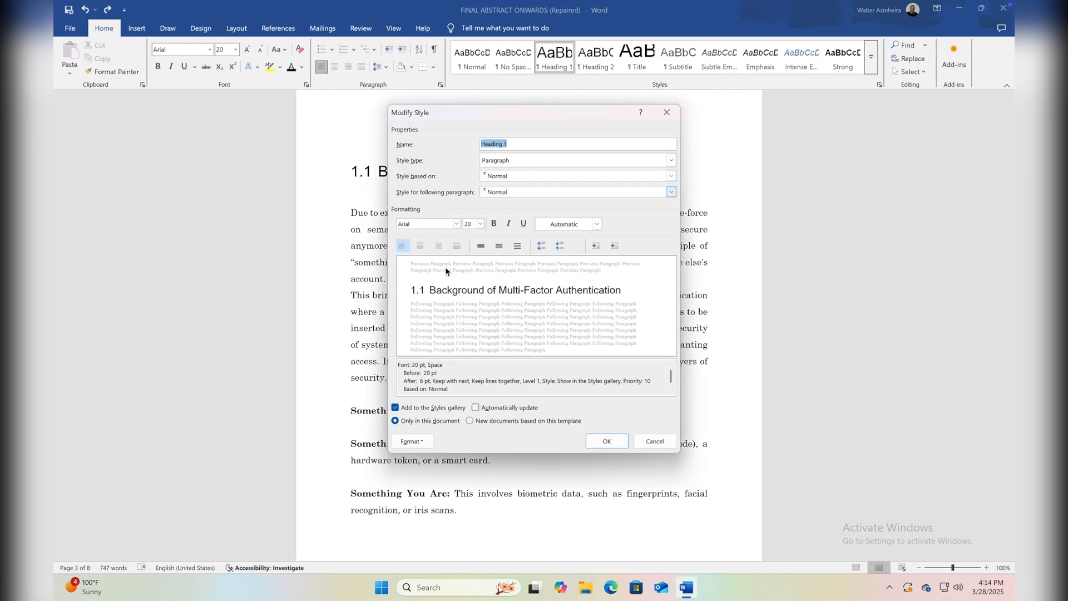
{"action": "left_click", "coordinate": [474, 225]}
{"action": "type", "text": "155"}
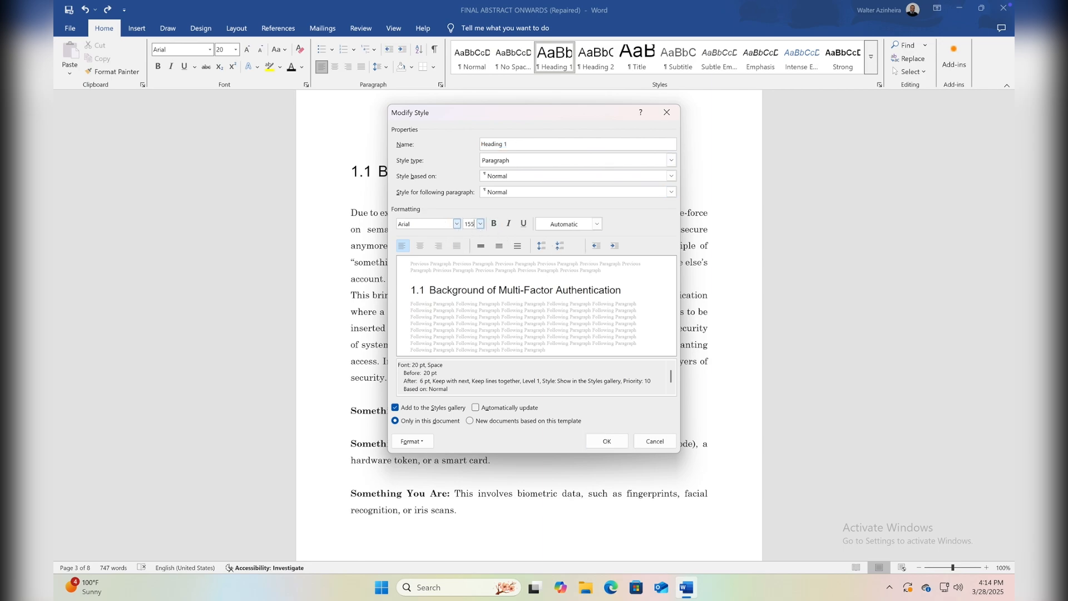
{"action": "left_click", "coordinate": [496, 224]}
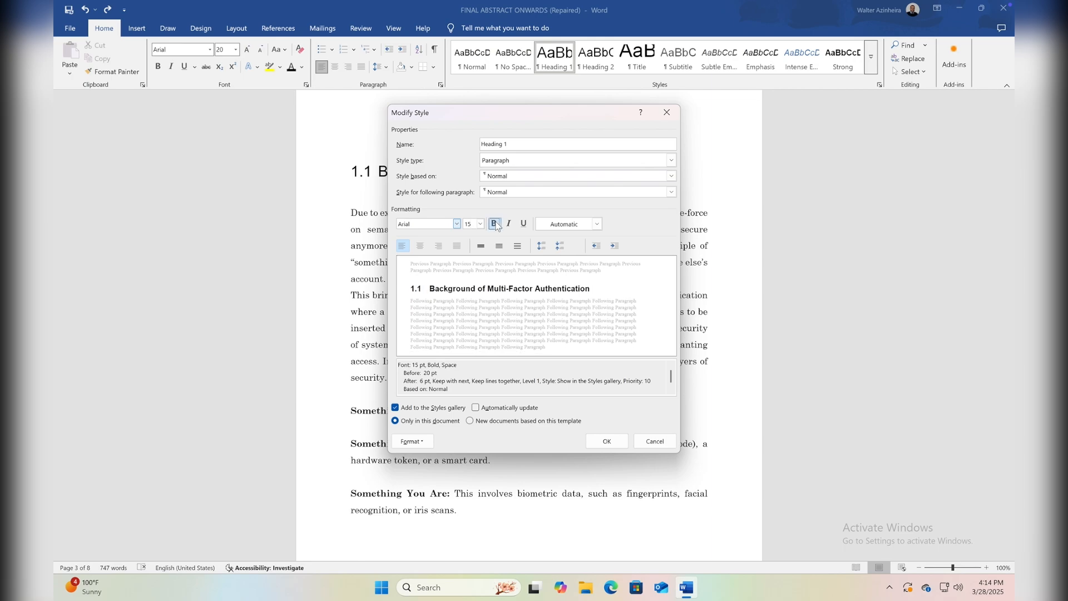
{"action": "left_click", "coordinate": [608, 442]}
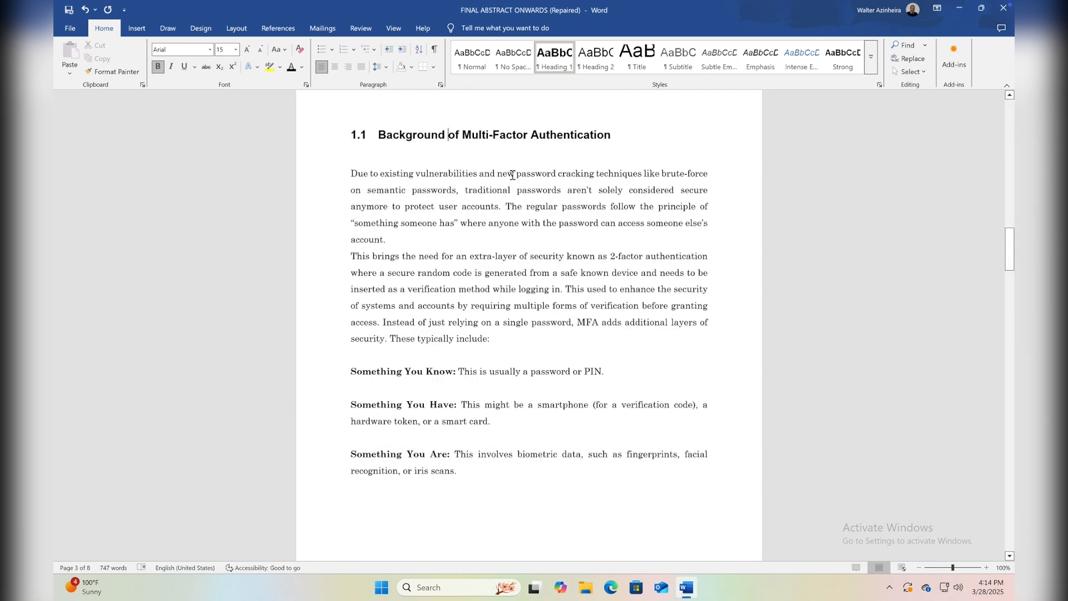
Review the section headings throughout the report and the table of contents for the modified Heading 1 formatting.
{"action": "scroll", "coordinate": [473, 312], "scroll_direction": "down", "scroll_amount": 12}
{"action": "scroll", "coordinate": [476, 312], "scroll_direction": "down", "scroll_amount": 10}
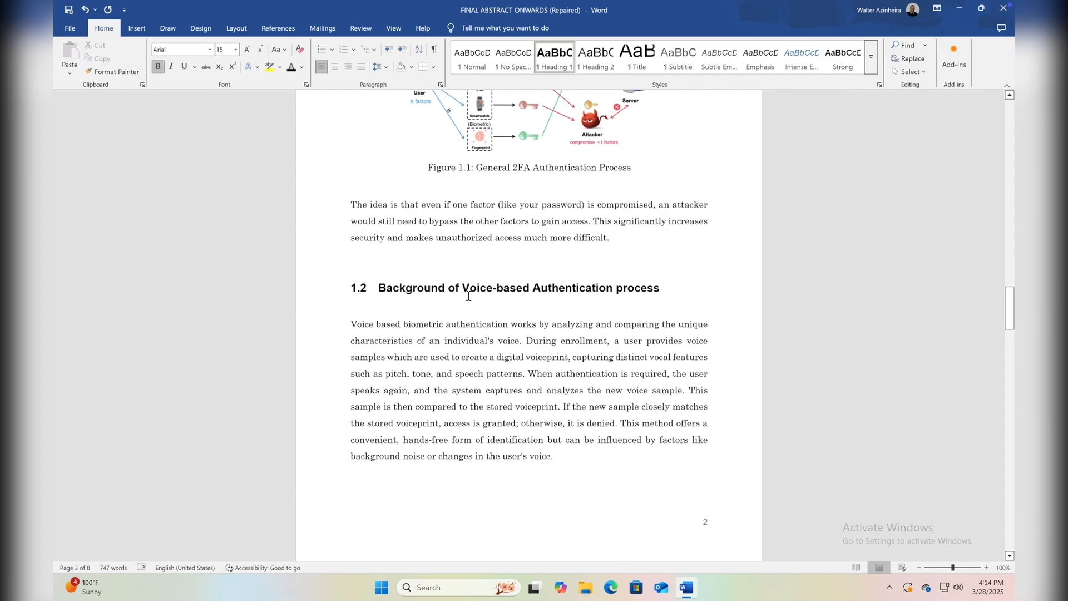
{"action": "scroll", "coordinate": [486, 310], "scroll_direction": "down", "scroll_amount": 15}
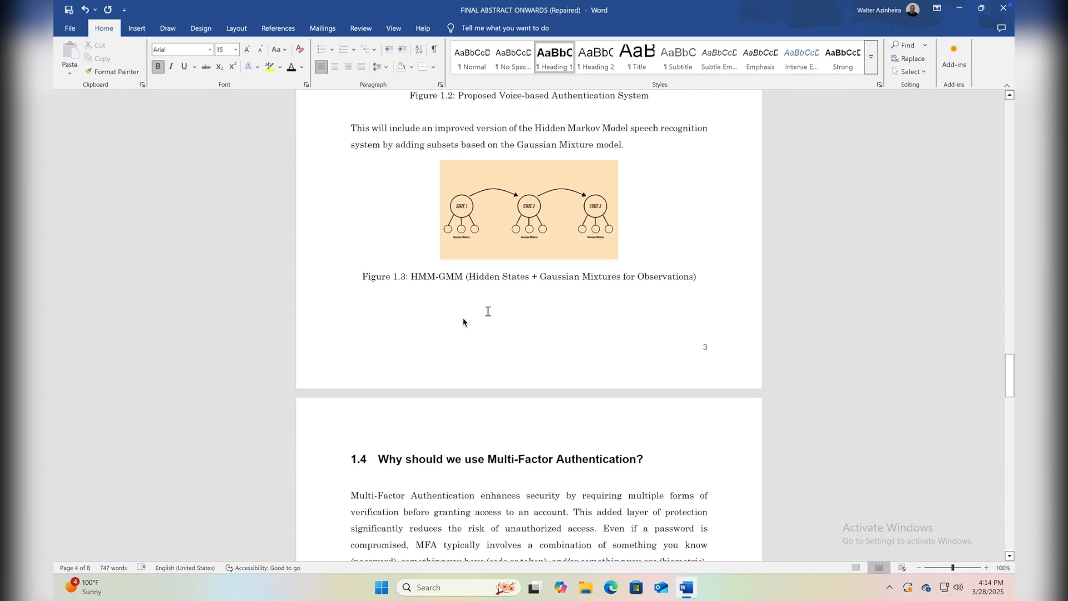
{"action": "scroll", "coordinate": [436, 404], "scroll_direction": "down", "scroll_amount": 5}
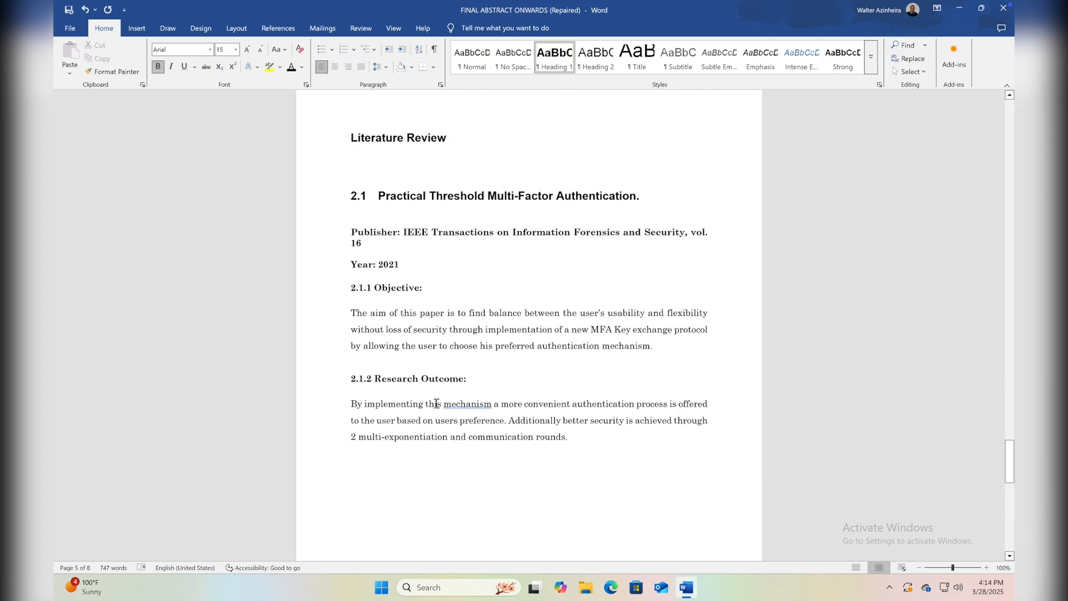
{"action": "scroll", "coordinate": [436, 404], "scroll_direction": "up", "scroll_amount": 20}
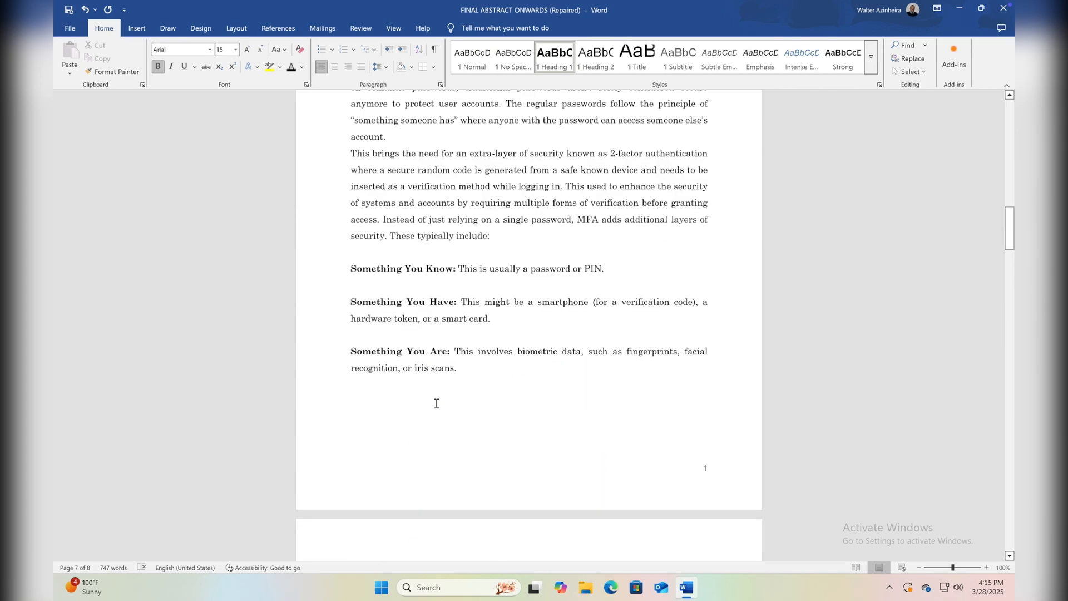
{"action": "scroll", "coordinate": [436, 402], "scroll_direction": "up", "scroll_amount": 7}
{"action": "scroll", "coordinate": [436, 403], "scroll_direction": "down", "scroll_amount": 15}
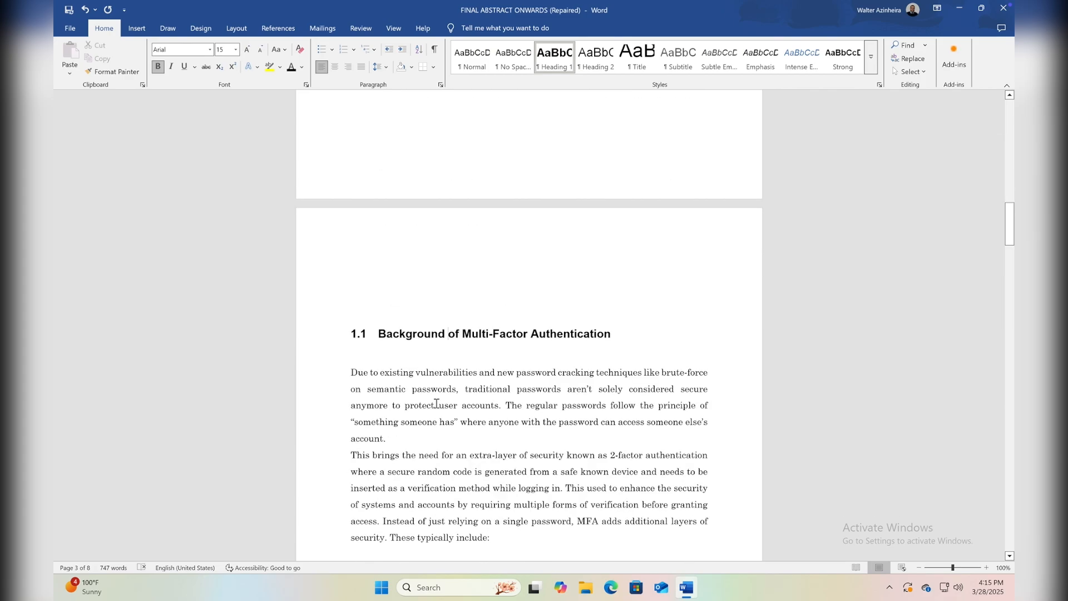
{"action": "scroll", "coordinate": [436, 403], "scroll_direction": "down", "scroll_amount": 5}
{"action": "scroll", "coordinate": [436, 403], "scroll_direction": "up", "scroll_amount": 14}
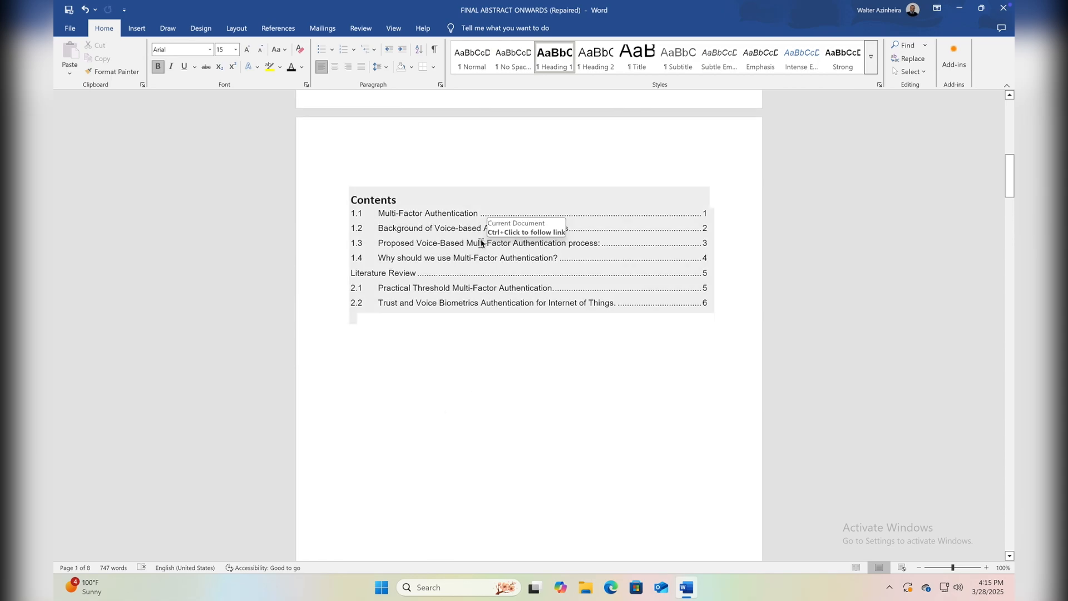
{"action": "left_click", "coordinate": [441, 440]}
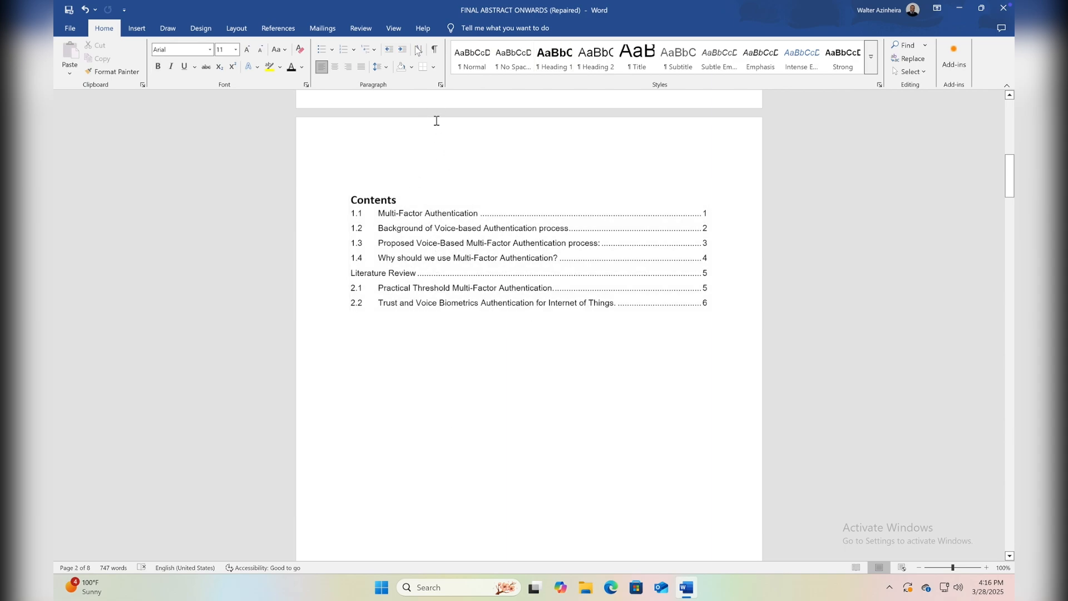
Show the Navigation pane and use its headings list to jump to sections 1.1, 1.2, 2.1 and 1.3.
{"action": "left_click", "coordinate": [401, 31]}
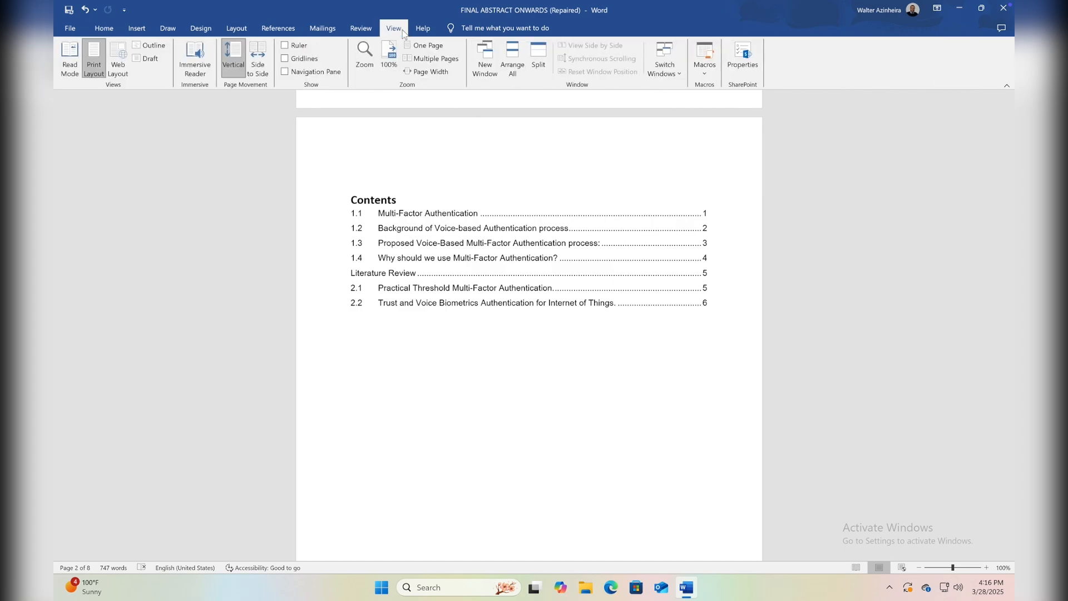
{"action": "left_click", "coordinate": [287, 74]}
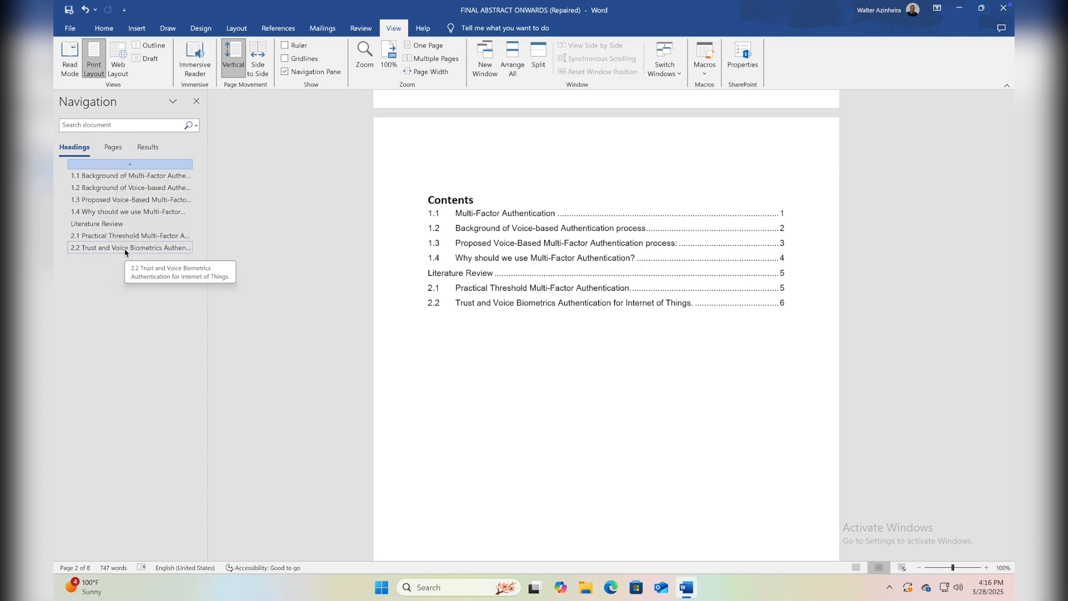
{"action": "left_click", "coordinate": [117, 176]}
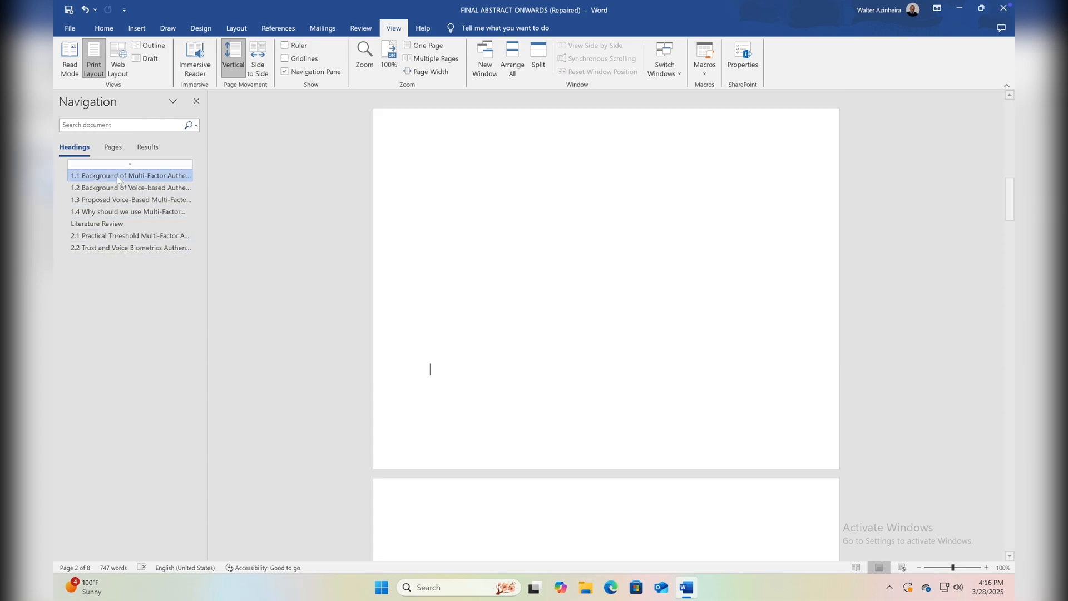
{"action": "left_click", "coordinate": [117, 190]}
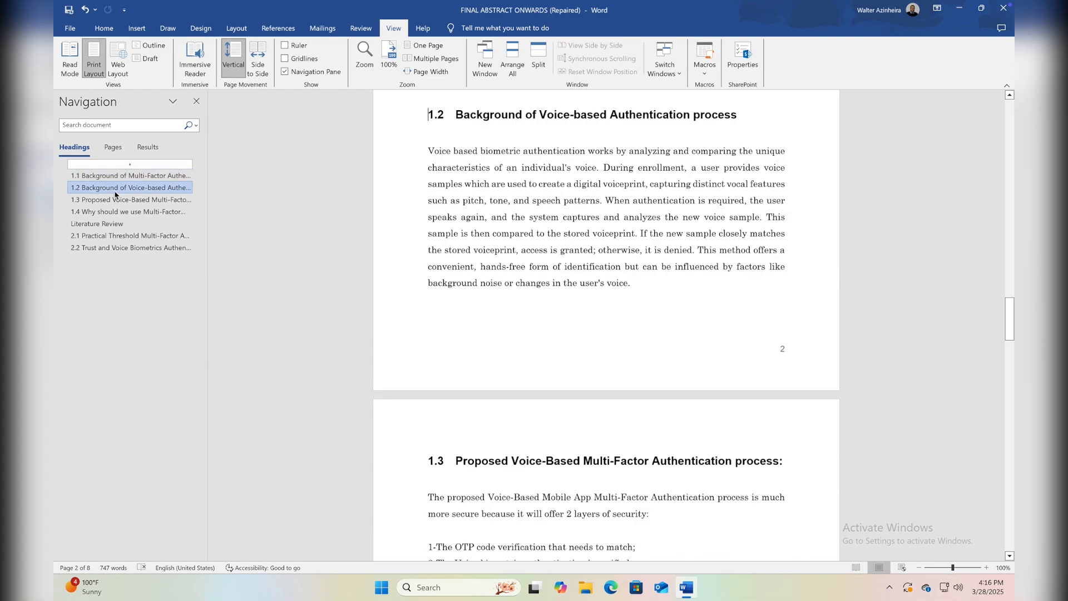
{"action": "left_click", "coordinate": [106, 234]}
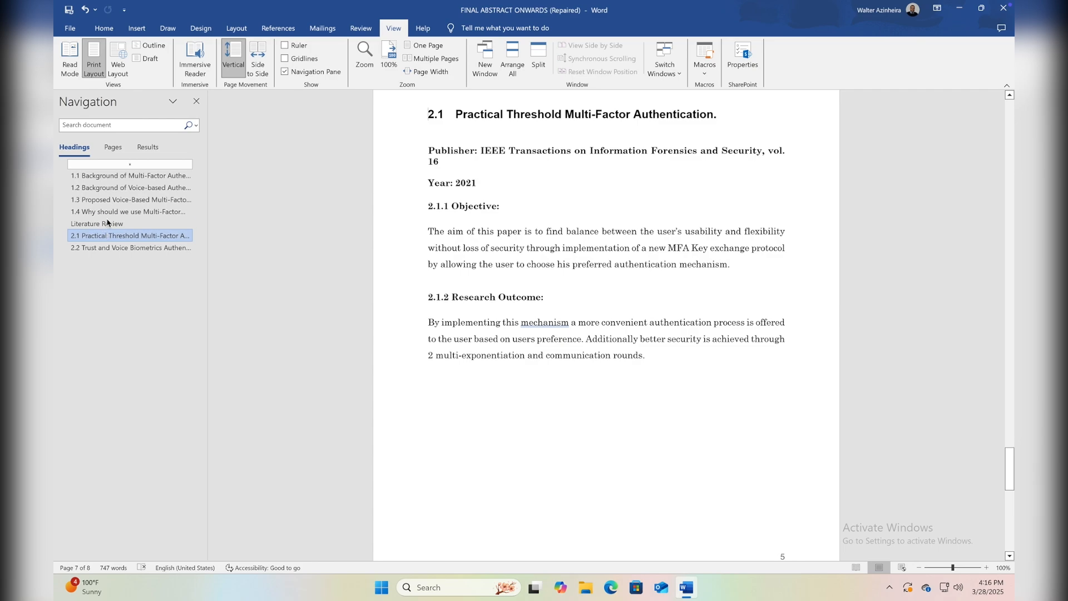
{"action": "left_click", "coordinate": [113, 200]}
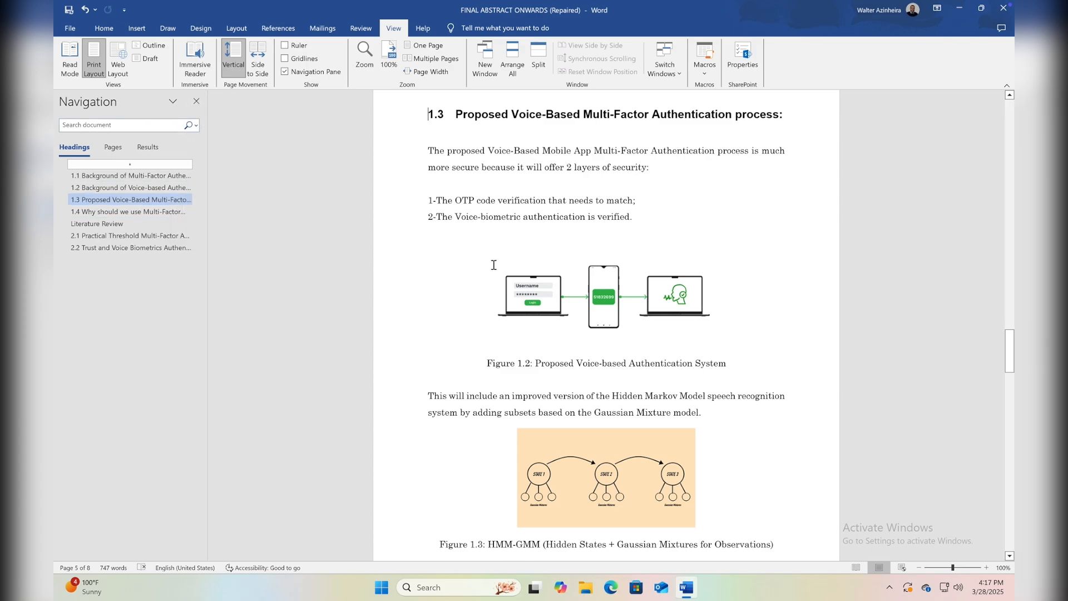
Return to the table of contents page and close the Navigation pane.
{"action": "scroll", "coordinate": [494, 265], "scroll_direction": "up", "scroll_amount": 20}
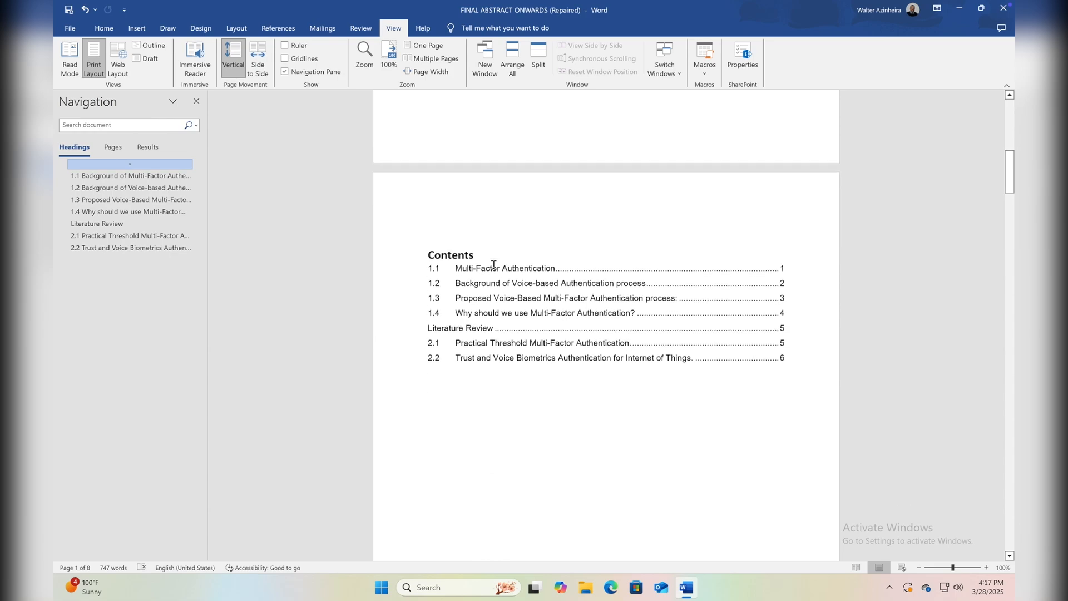
{"action": "scroll", "coordinate": [493, 265], "scroll_direction": "down", "scroll_amount": 4}
{"action": "left_click", "coordinate": [197, 101]}
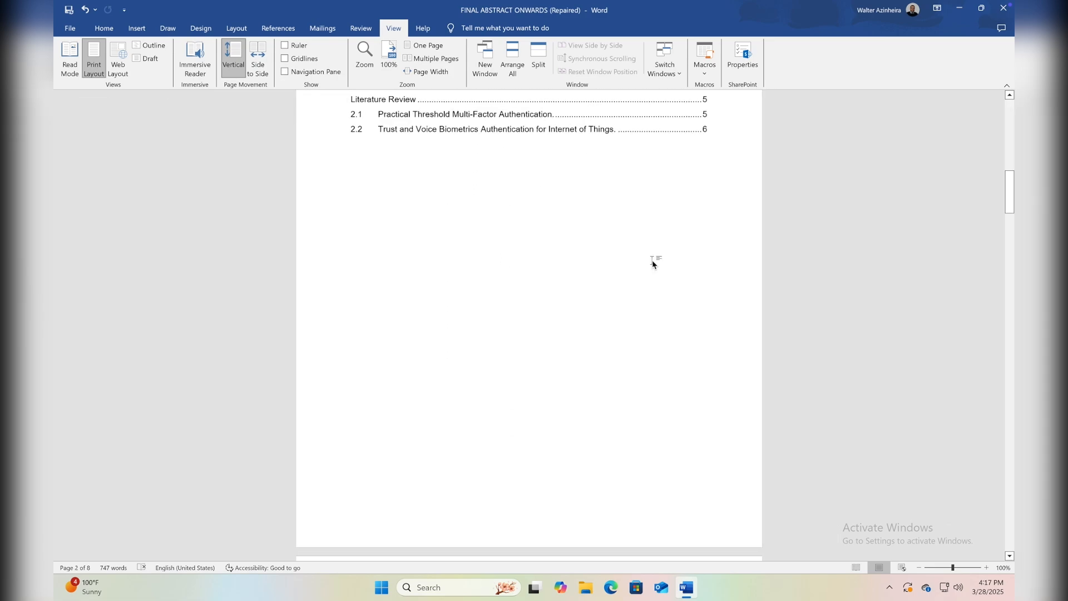
Delete the whole table of contents and remove its leftover page between the cover page and section 1.1.
{"action": "scroll", "coordinate": [654, 263], "scroll_direction": "up", "scroll_amount": 4}
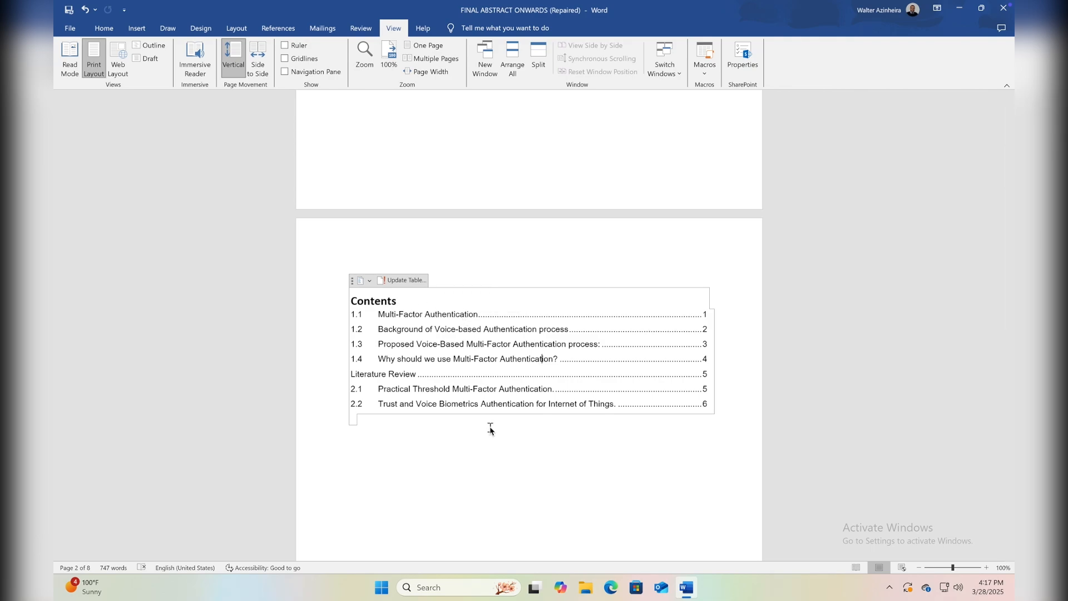
{"action": "left_click", "coordinate": [353, 282]}
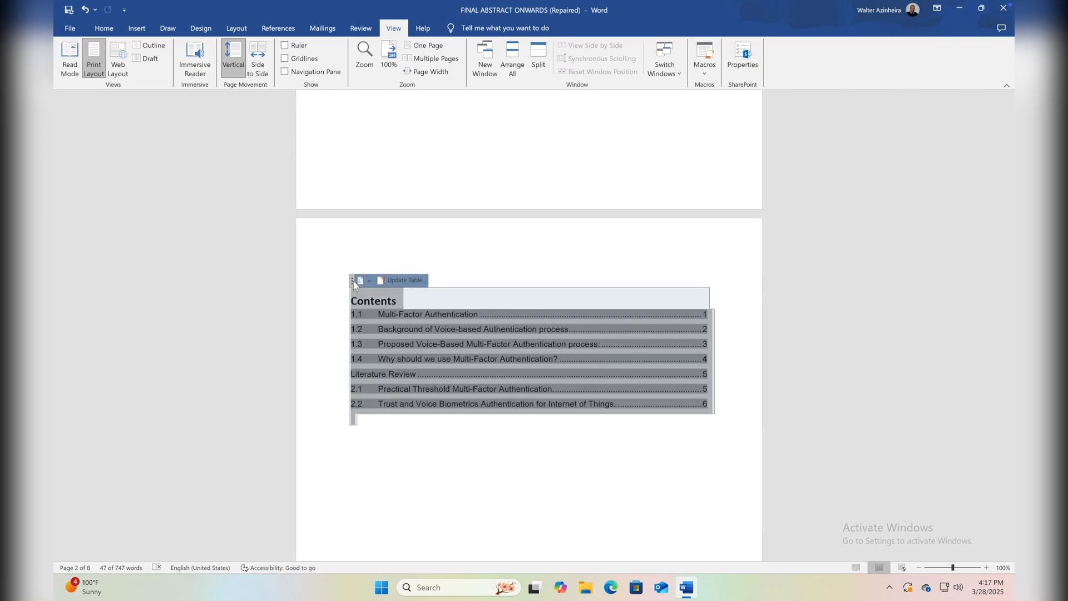
{"action": "key", "text": "Delete"}
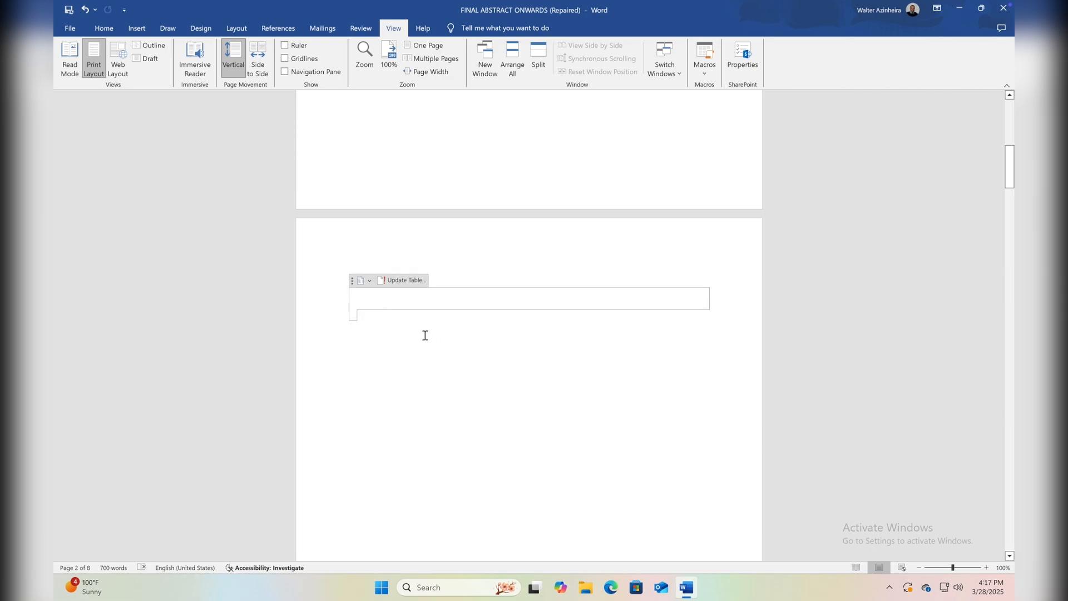
{"action": "left_click_drag", "start_coordinate": [426, 335], "coordinate": [322, 265]}
{"action": "key", "text": "Delete"}
{"action": "key", "text": "BackSpace"}
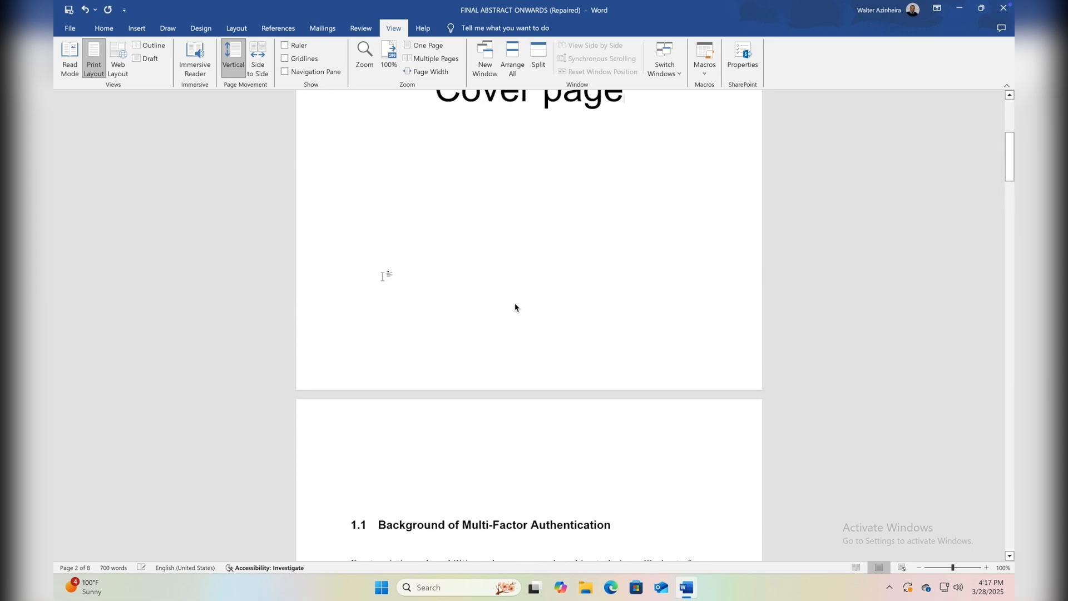
{"action": "scroll", "coordinate": [515, 304], "scroll_direction": "down", "scroll_amount": 2}
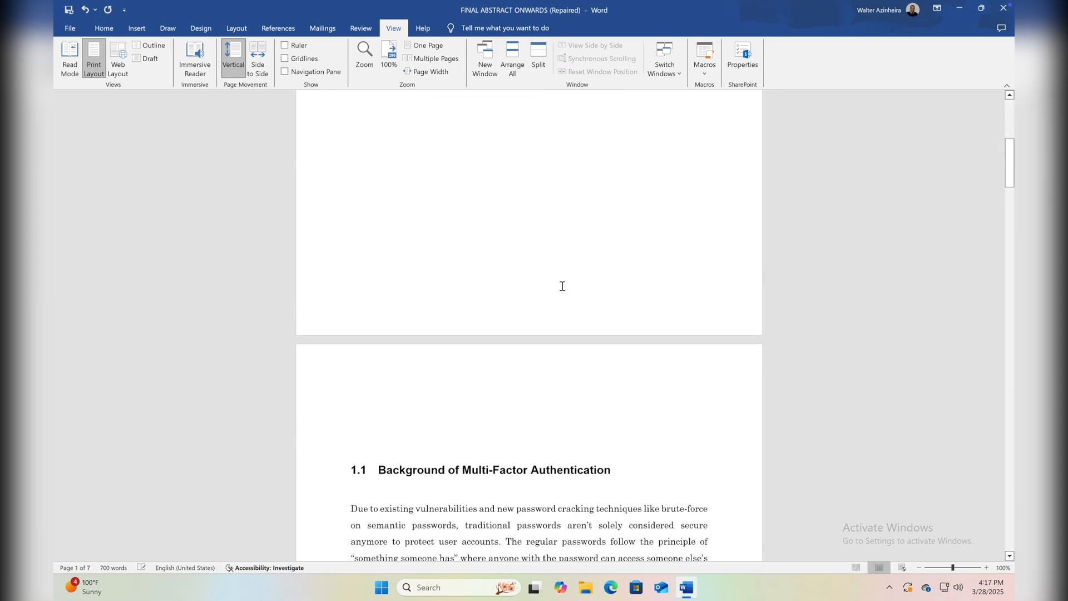
Add a blank page between the cover page and section 1.1 and open the custom table of contents settings.
{"action": "scroll", "coordinate": [672, 341], "scroll_direction": "up", "scroll_amount": 2}
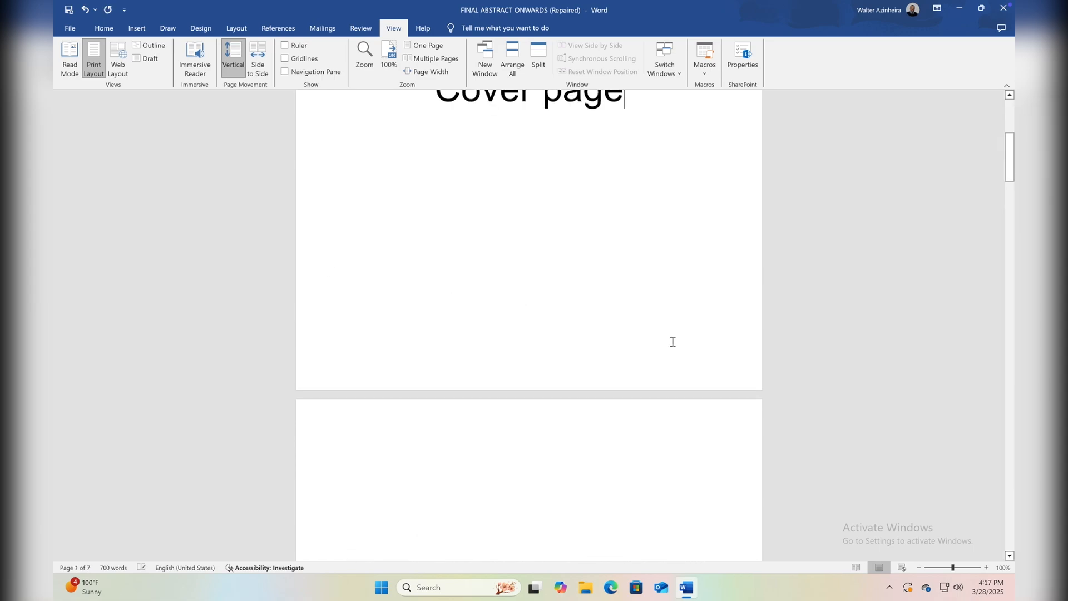
{"action": "scroll", "coordinate": [673, 341], "scroll_direction": "down", "scroll_amount": 20}
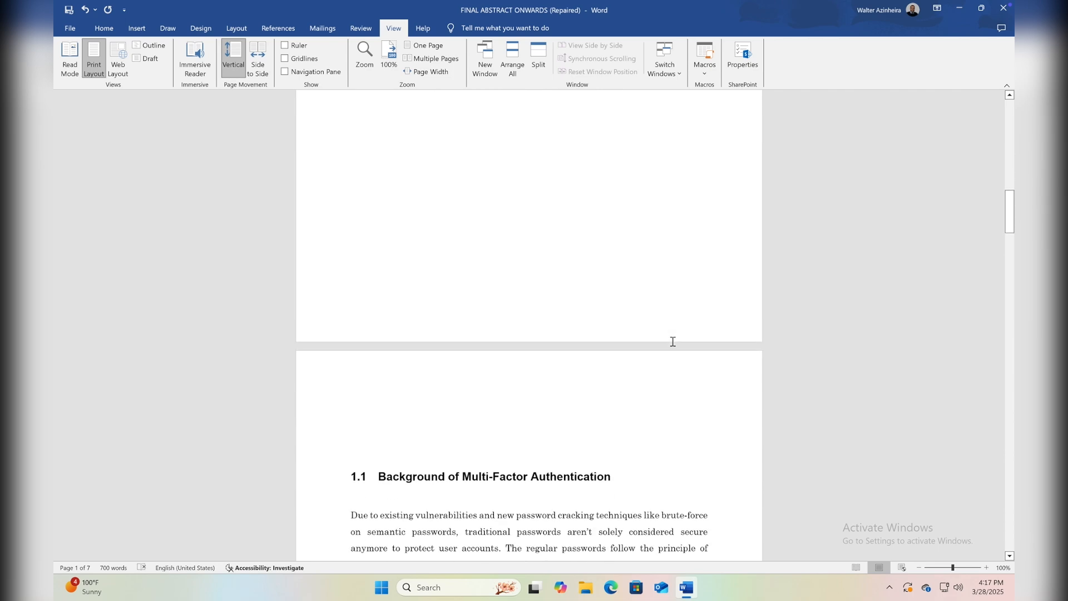
{"action": "scroll", "coordinate": [672, 341], "scroll_direction": "down", "scroll_amount": 2}
{"action": "scroll", "coordinate": [672, 342], "scroll_direction": "up", "scroll_amount": 18}
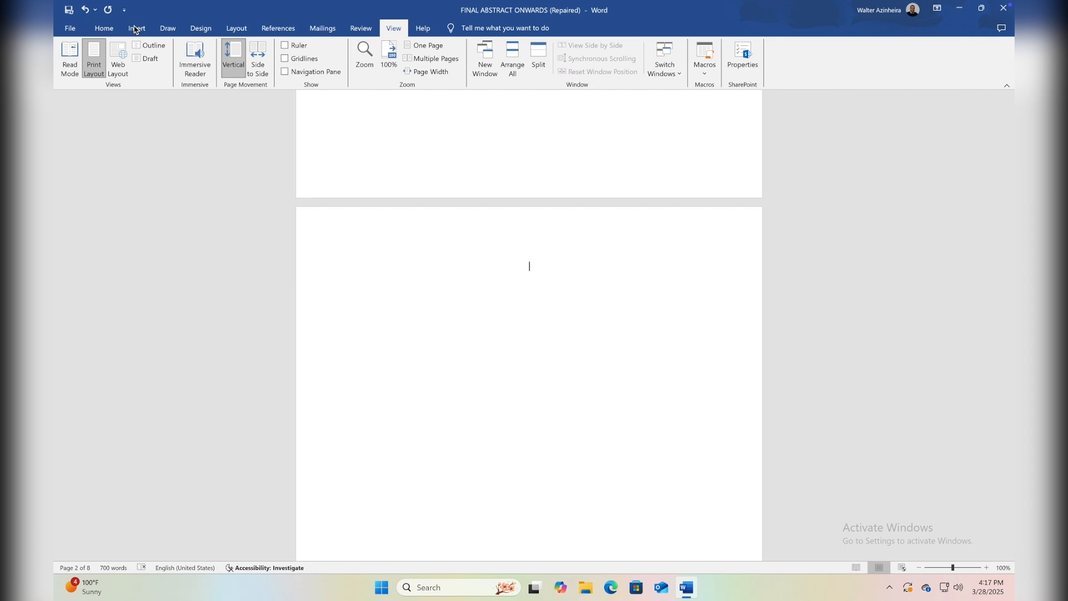
{"action": "left_click", "coordinate": [276, 29]}
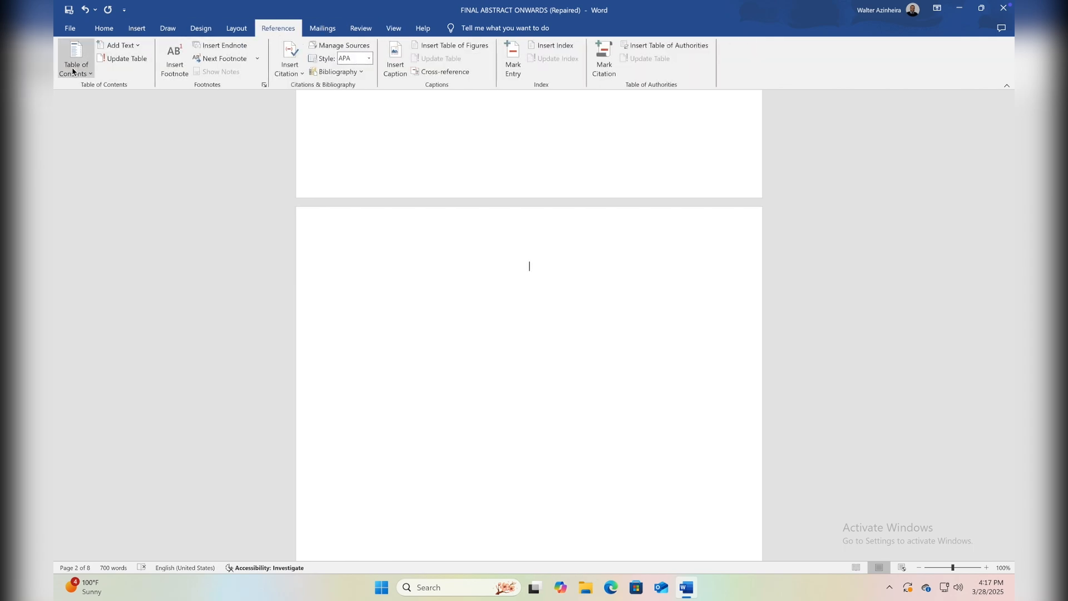
{"action": "left_click", "coordinate": [73, 69]}
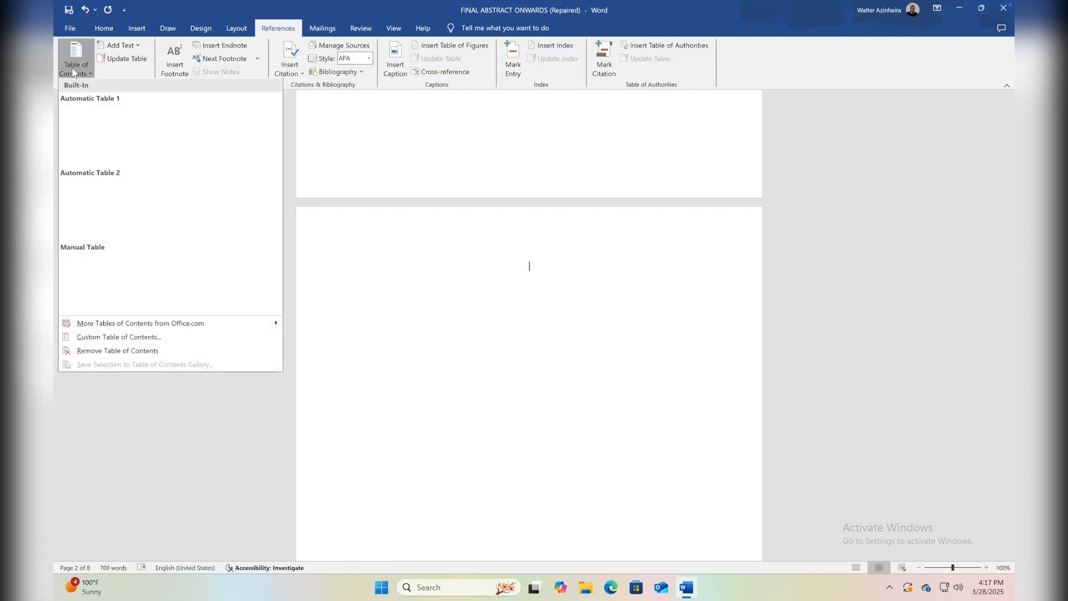
{"action": "left_click", "coordinate": [79, 339]}
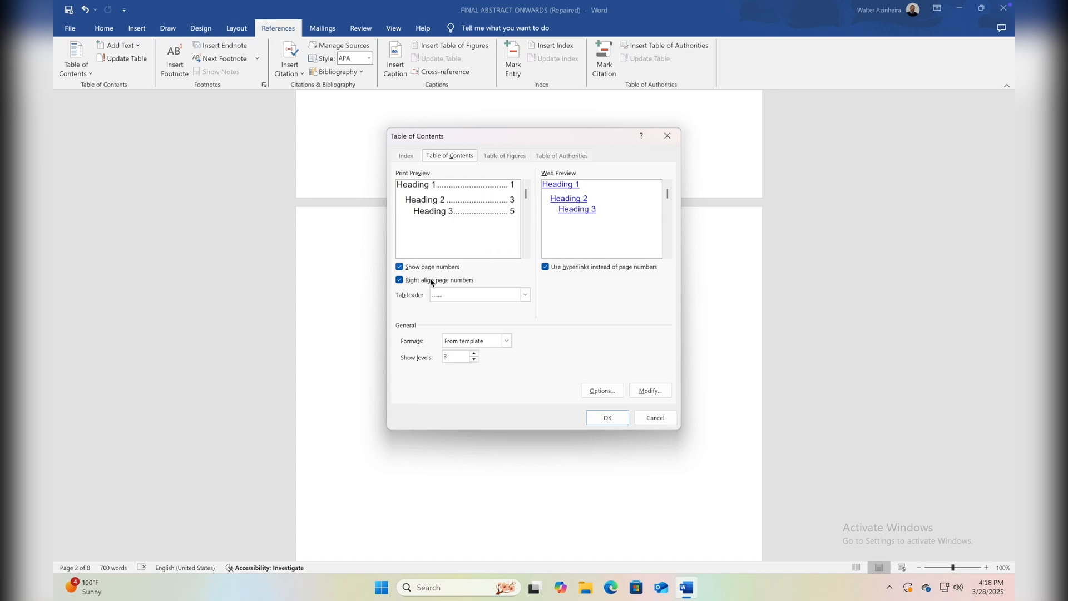
Toggle Show page numbers off and on to compare the print preview, leaving it enabled.
{"action": "left_click", "coordinate": [400, 267]}
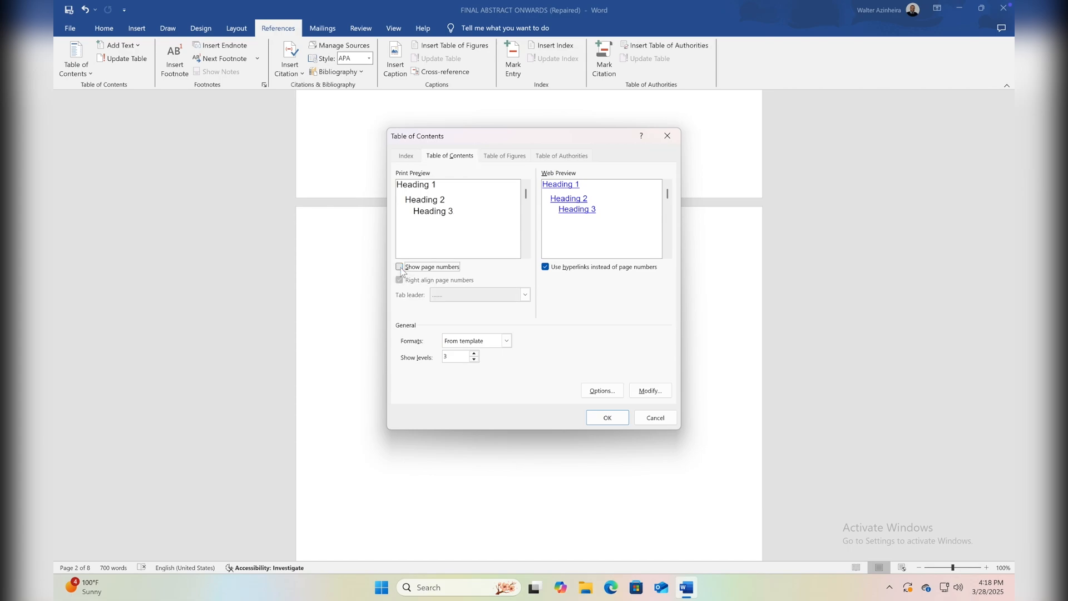
{"action": "left_click", "coordinate": [400, 267]}
{"action": "left_click", "coordinate": [400, 267]}
{"action": "left_click", "coordinate": [400, 267]}
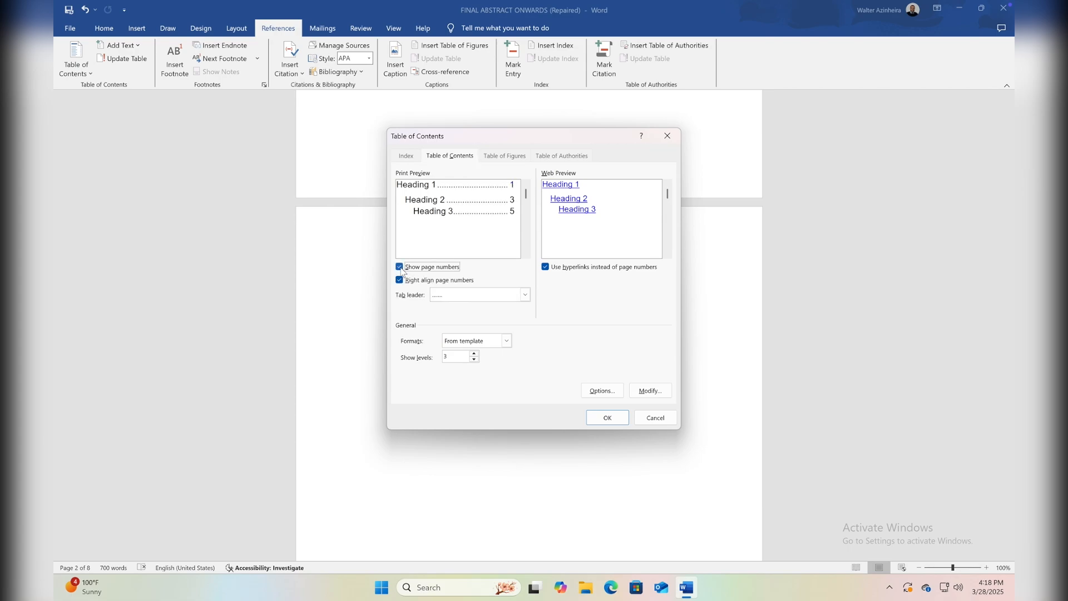
{"action": "left_click", "coordinate": [400, 267]}
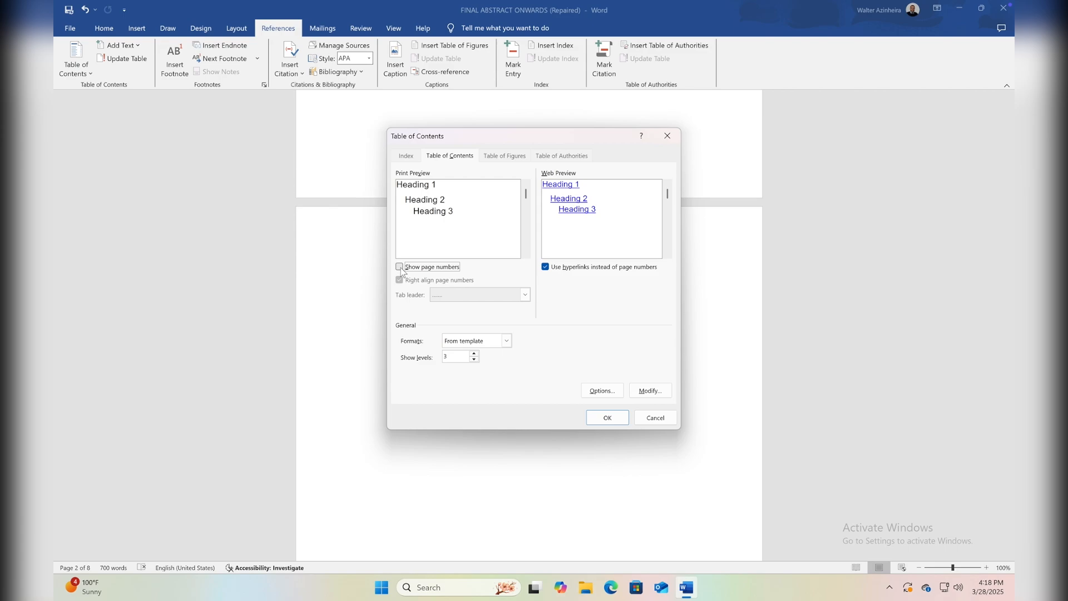
{"action": "left_click", "coordinate": [400, 267]}
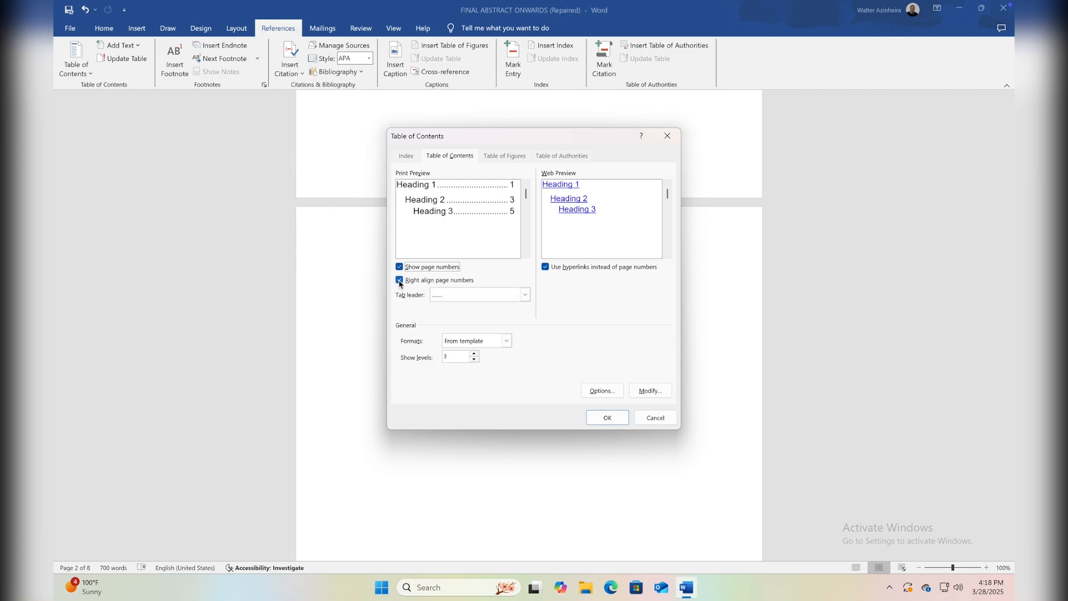
Toggle Right align page numbers off and on to compare the print preview, leaving it enabled.
{"action": "left_click", "coordinate": [400, 281]}
{"action": "left_click", "coordinate": [399, 281]}
{"action": "left_click", "coordinate": [399, 281]}
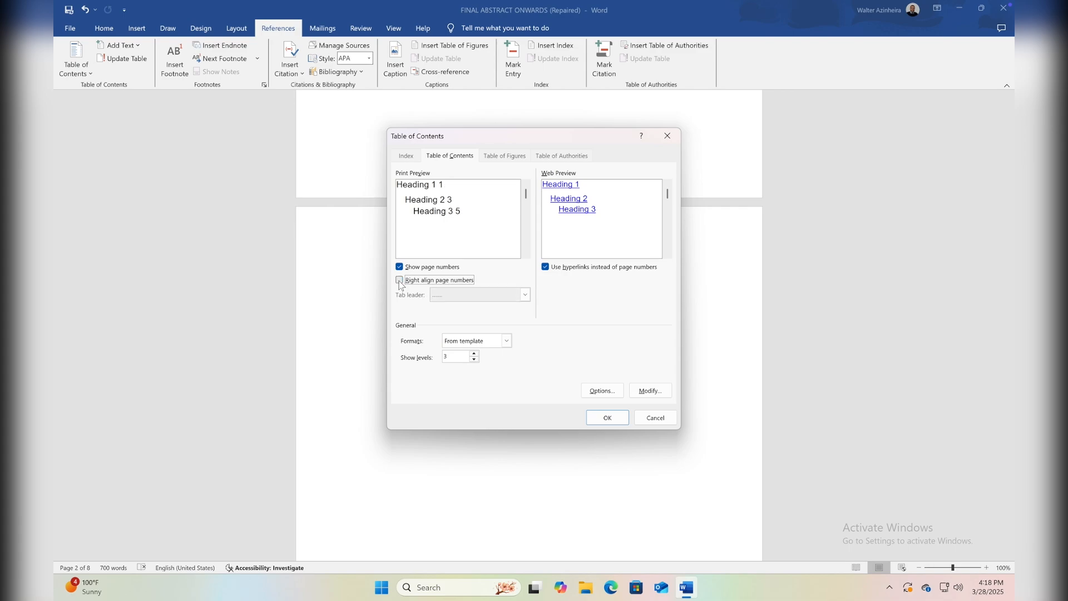
{"action": "left_click", "coordinate": [400, 281]}
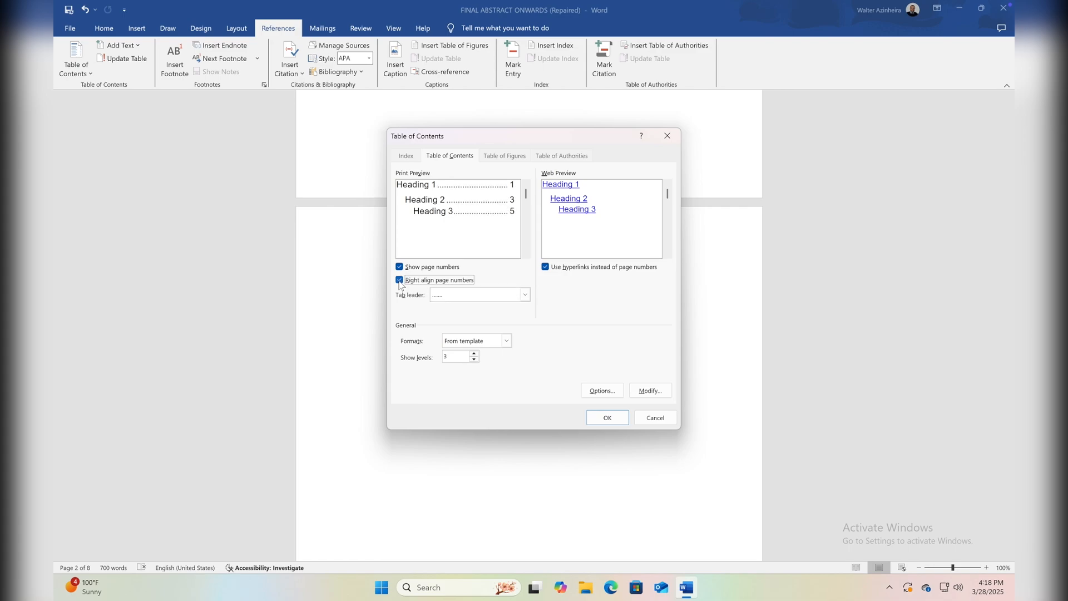
{"action": "left_click", "coordinate": [399, 281]}
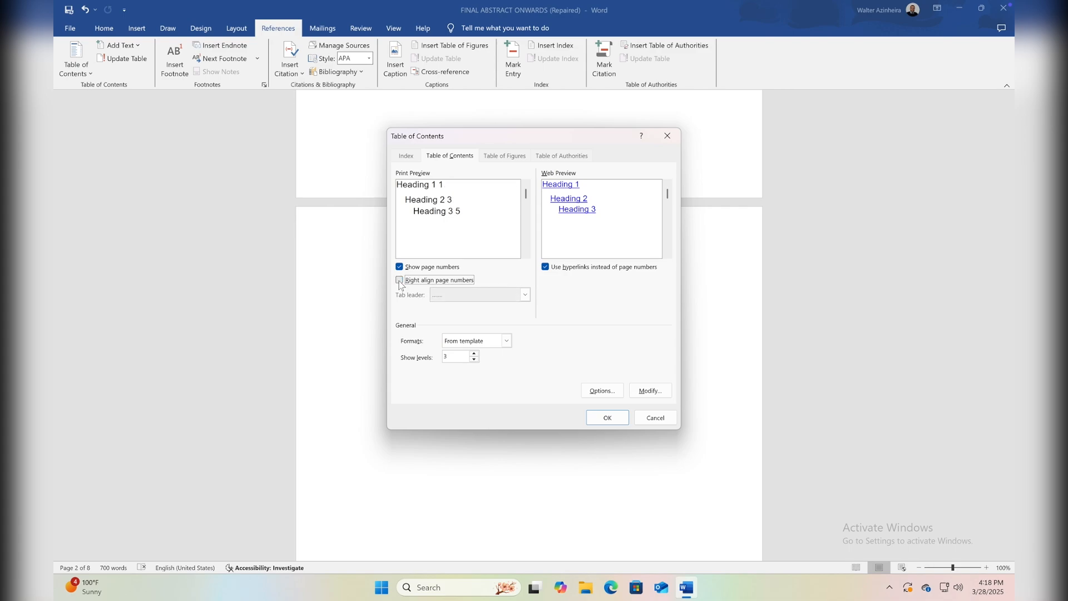
{"action": "left_click", "coordinate": [400, 281]}
{"action": "left_click", "coordinate": [400, 281]}
{"action": "left_click", "coordinate": [399, 281]}
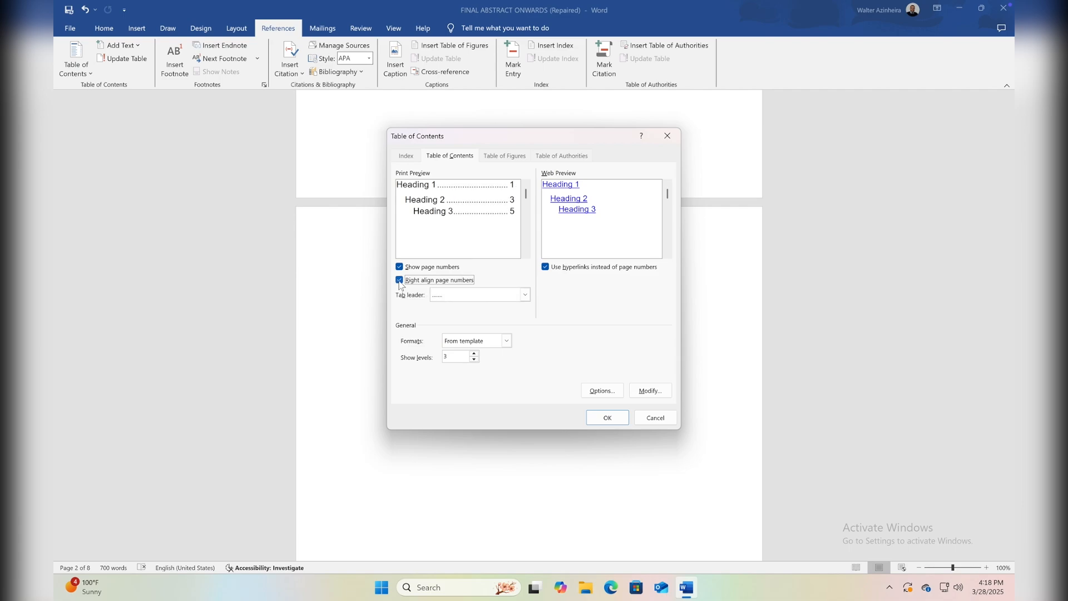
Try the dashed tab leader, choose the solid underline leader instead, and insert the custom table of contents on the blank page.
{"action": "left_click", "coordinate": [449, 298]}
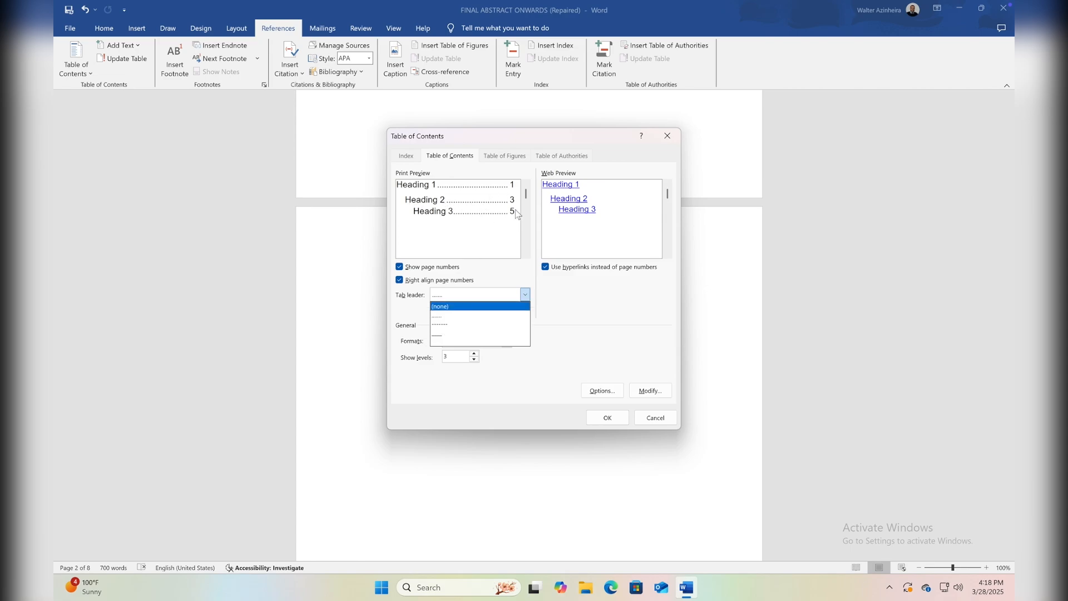
{"action": "left_click", "coordinate": [443, 325]}
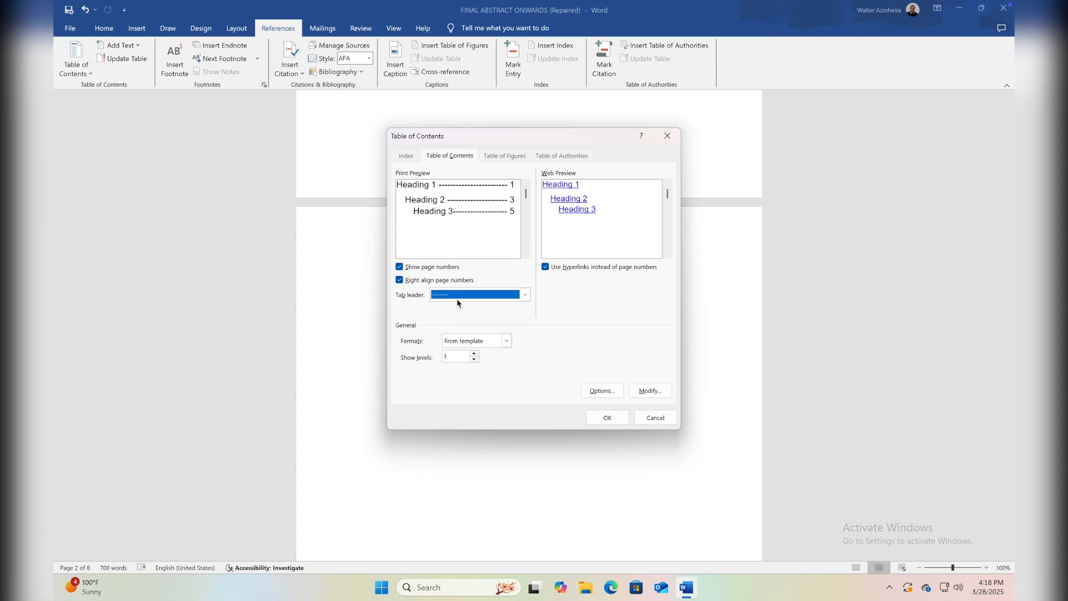
{"action": "left_click", "coordinate": [458, 295]}
{"action": "left_click", "coordinate": [440, 338]}
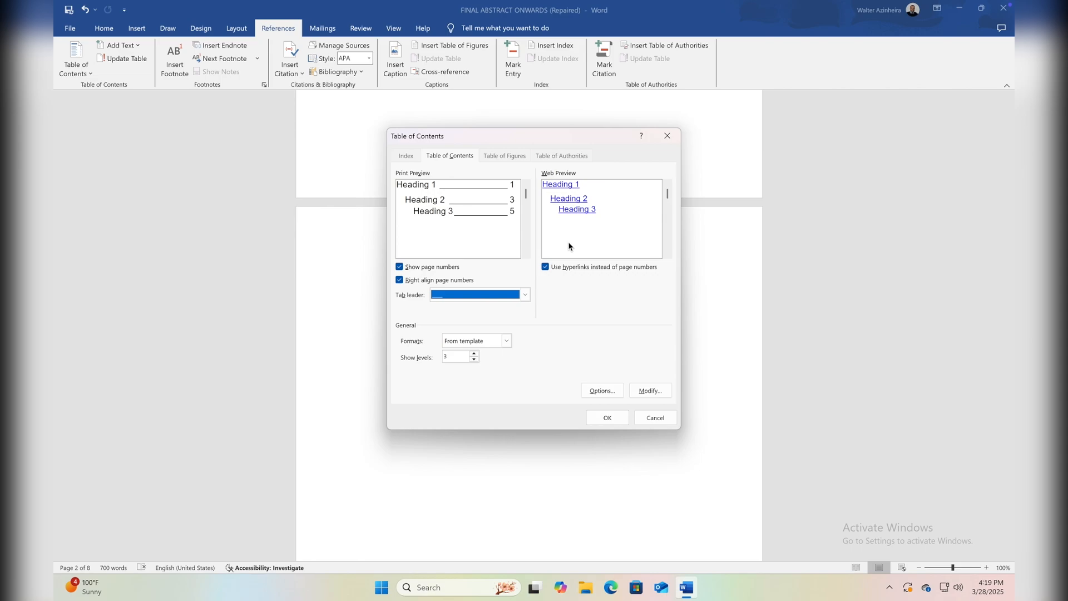
{"action": "left_click", "coordinate": [597, 411]}
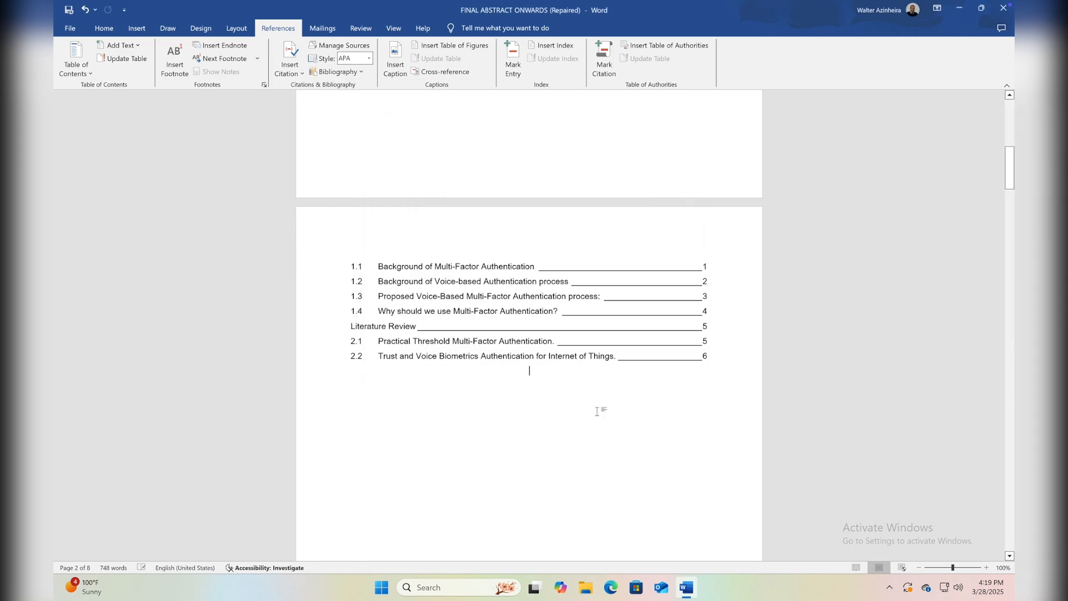
Review the inserted table of contents, its entries and underline leaders, and its placement between the cover page and section 1.1.
{"action": "scroll", "coordinate": [554, 322], "scroll_direction": "up", "scroll_amount": 6}
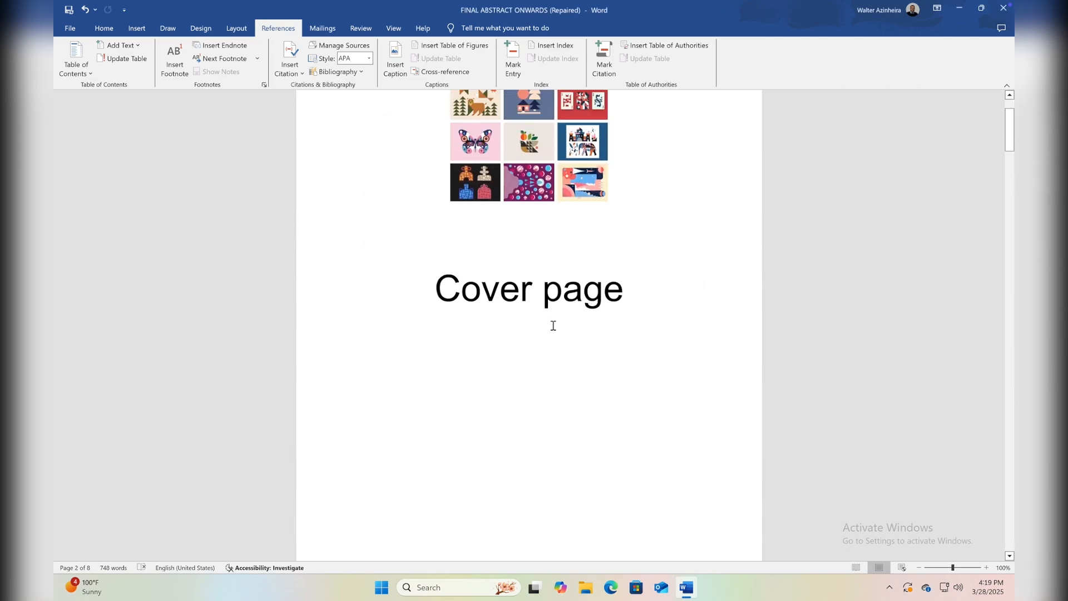
{"action": "scroll", "coordinate": [553, 323], "scroll_direction": "down", "scroll_amount": 7}
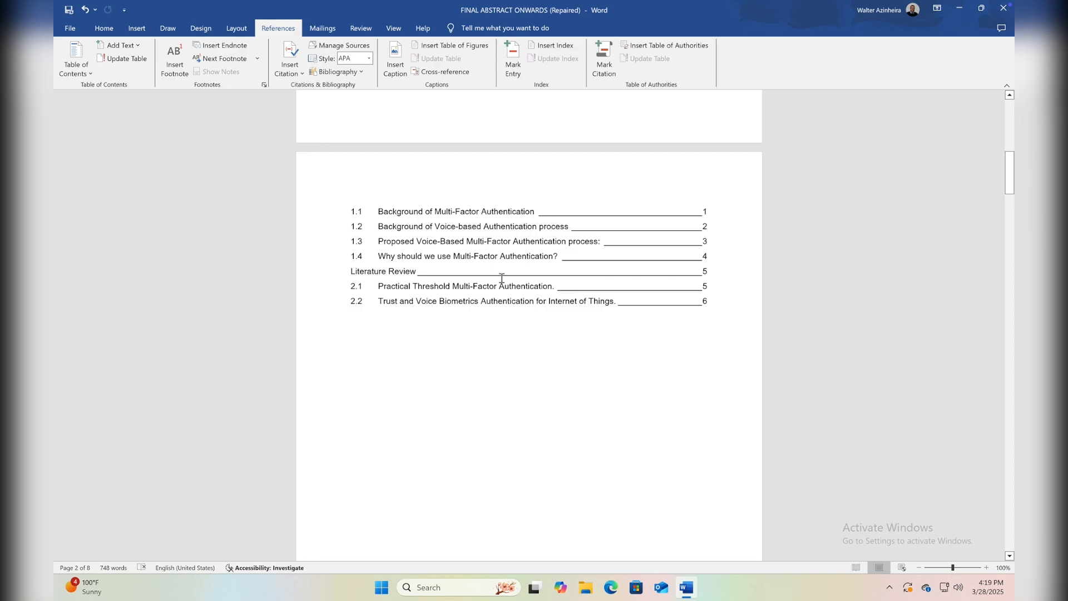
{"action": "scroll", "coordinate": [493, 273], "scroll_direction": "down", "scroll_amount": 6}
{"action": "scroll", "coordinate": [494, 274], "scroll_direction": "down", "scroll_amount": 2}
{"action": "scroll", "coordinate": [494, 273], "scroll_direction": "up", "scroll_amount": 6}
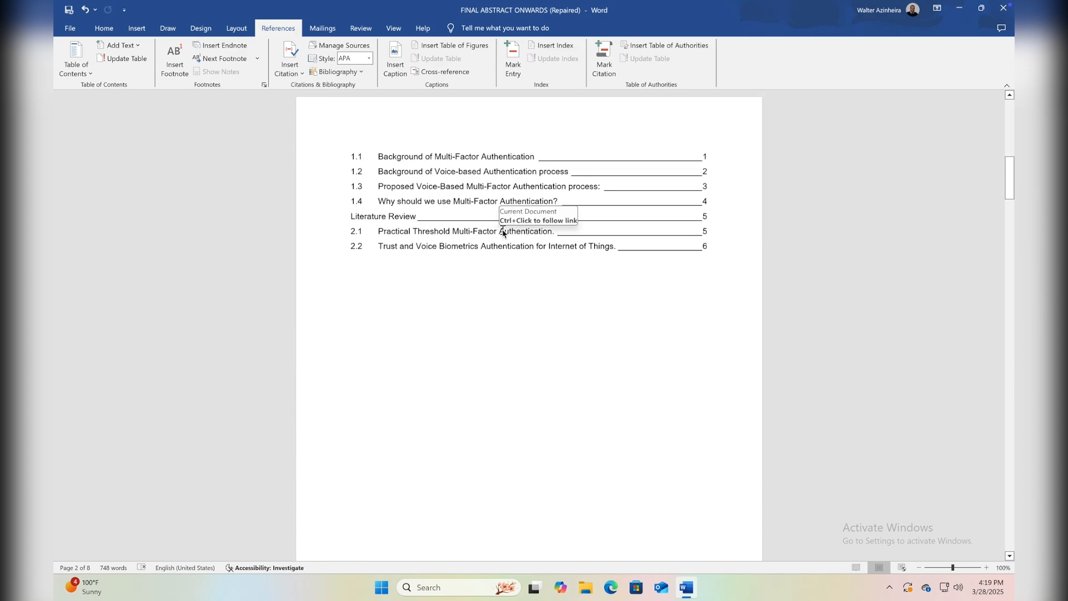
{"action": "left_click_drag", "start_coordinate": [457, 202], "coordinate": [402, 178]}
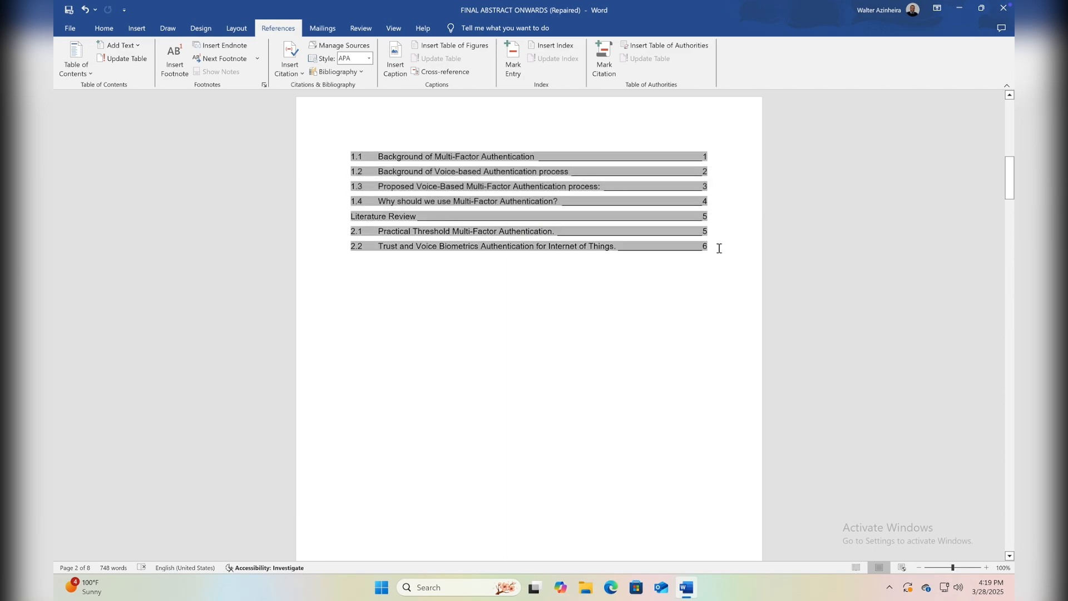
{"action": "left_click_drag", "start_coordinate": [719, 247], "coordinate": [382, 140]}
{"action": "left_click", "coordinate": [411, 333]}
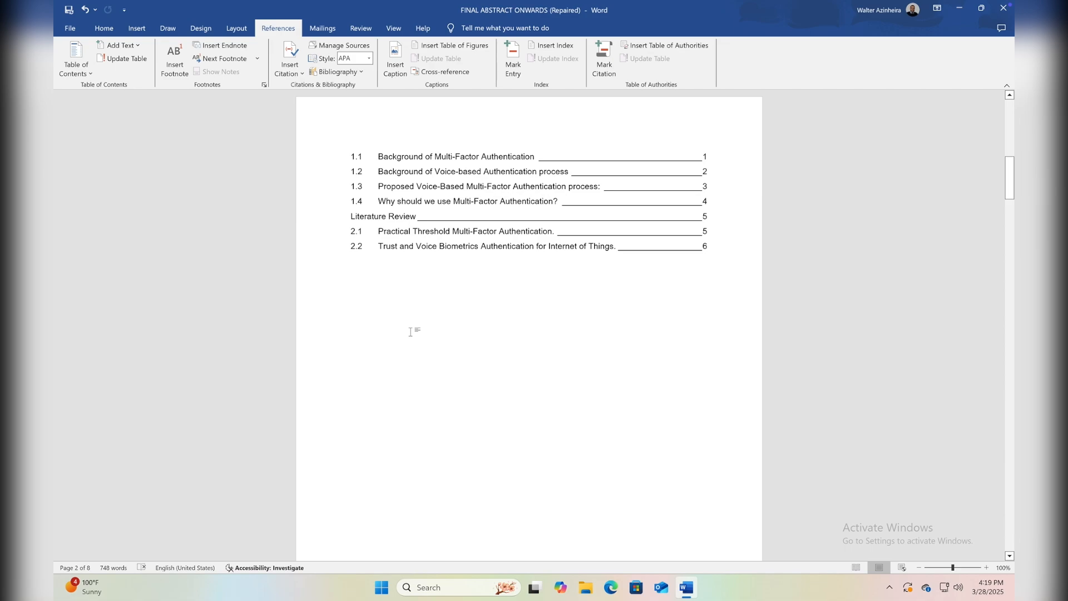
{"action": "scroll", "coordinate": [411, 332], "scroll_direction": "down", "scroll_amount": 20}
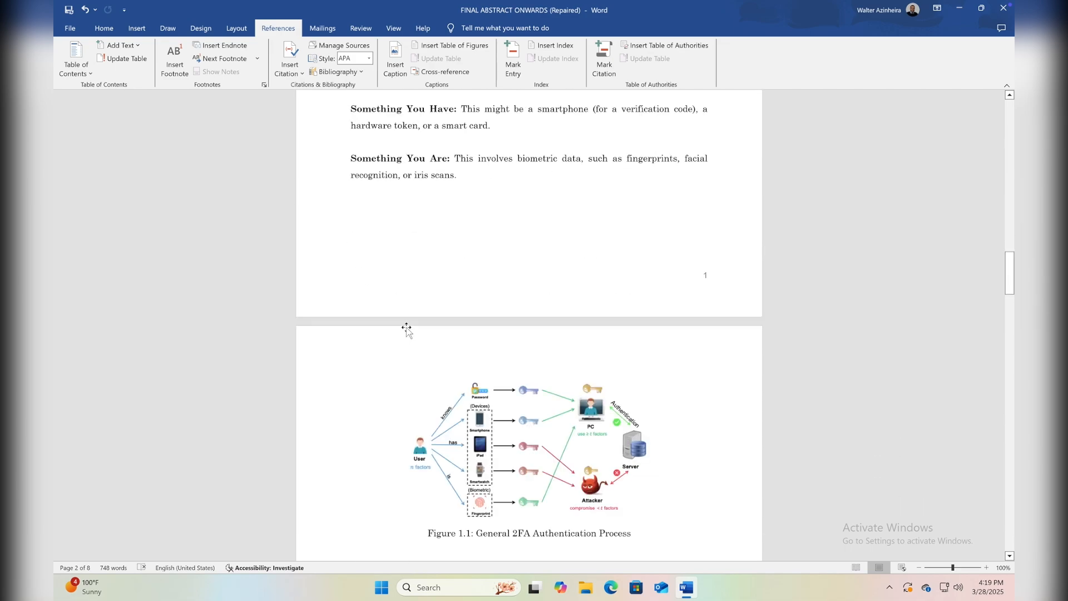
{"action": "scroll", "coordinate": [408, 331], "scroll_direction": "up", "scroll_amount": 20}
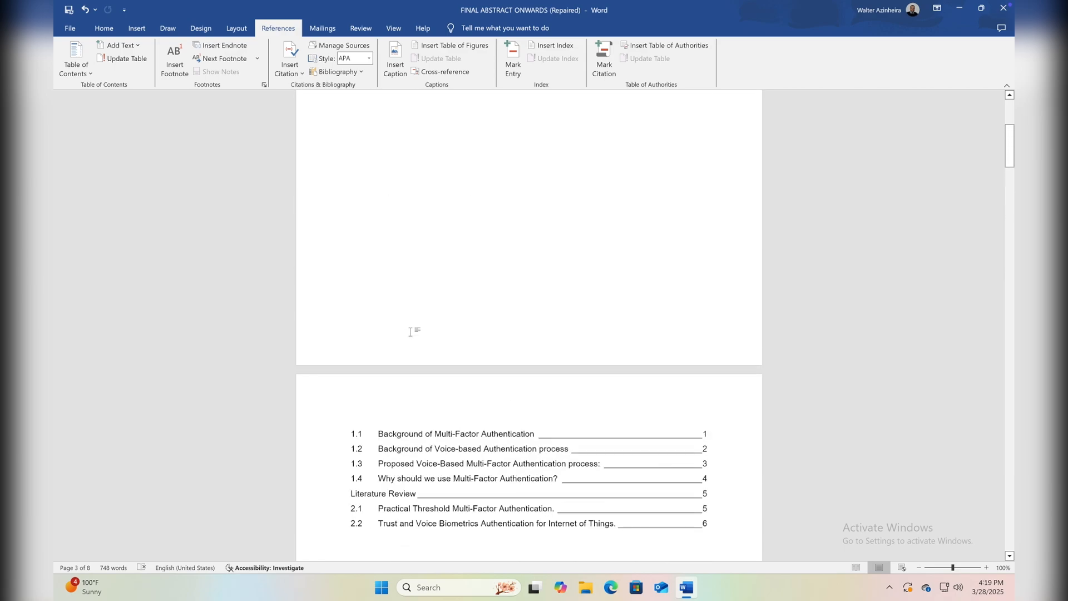